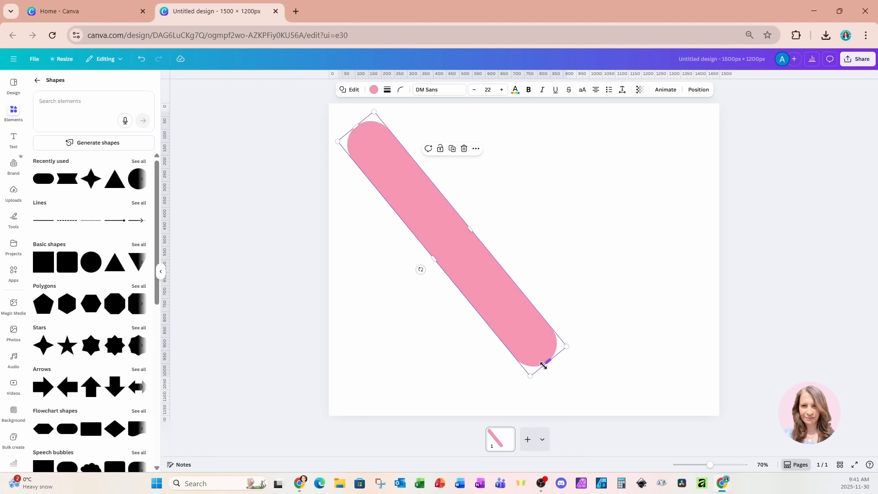
Step: Lengthen the pink diagonal bar and duplicate it into evenly spaced parallel bars up to the page's upper-right corner
drag(550, 364, 579, 397)
click(467, 167)
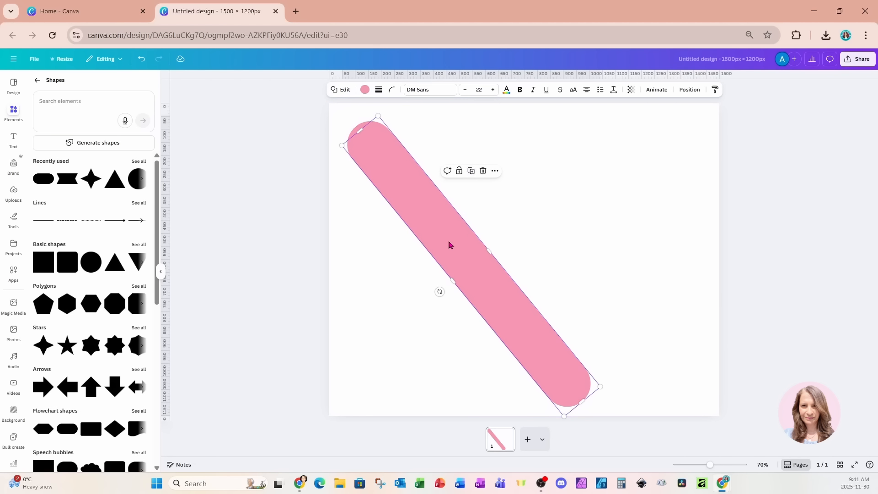
drag(449, 245, 502, 226)
click(524, 158)
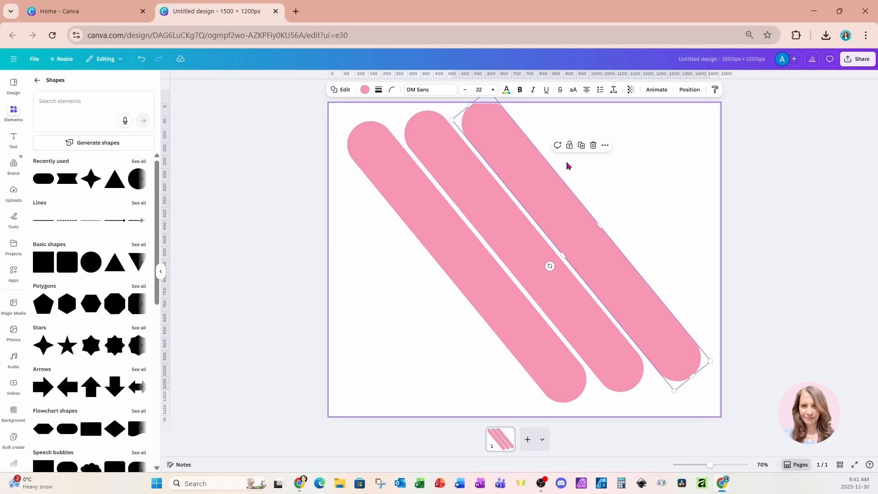
click(582, 146)
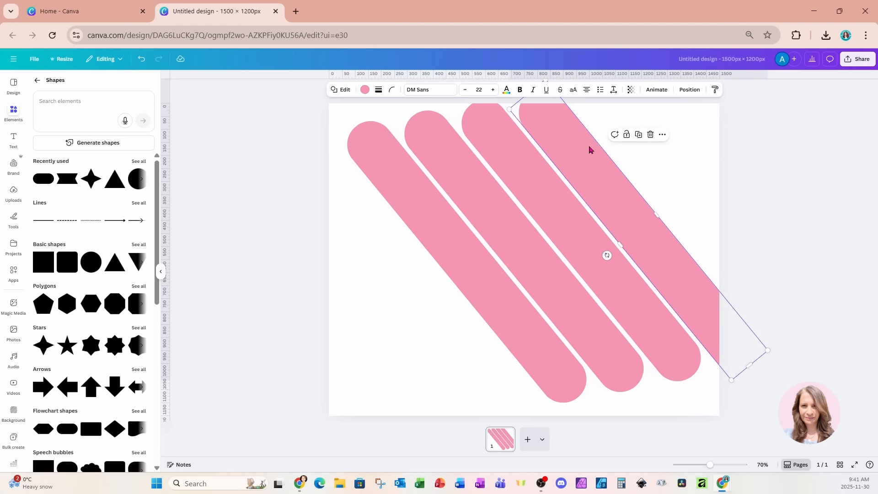
click(639, 135)
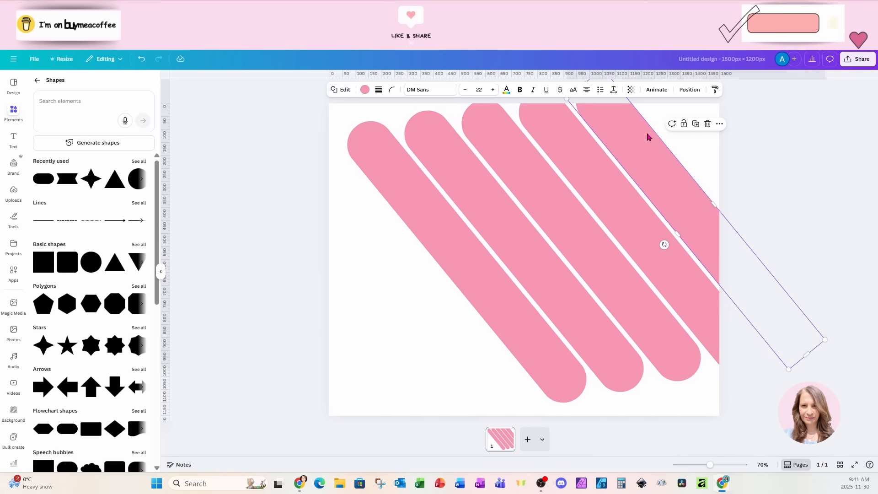
click(696, 124)
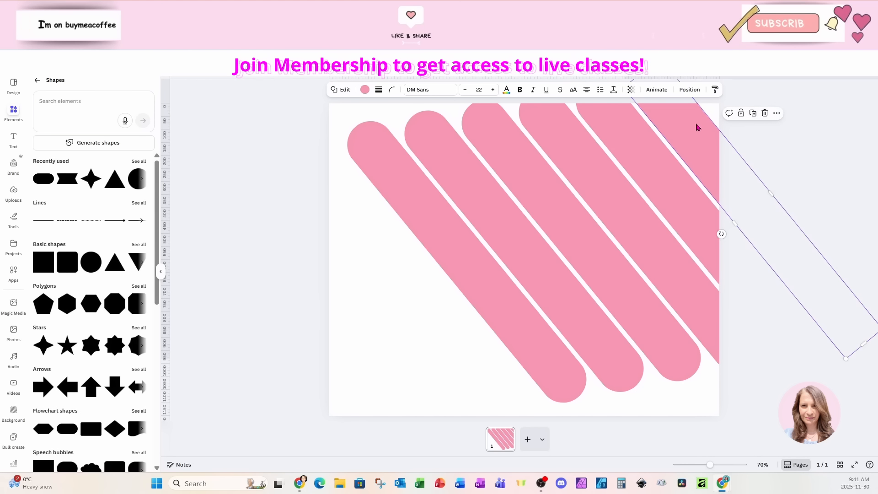
Step: Duplicate the bar further and place the copies parallel to the first one to fill the page's lower-left corner
click(753, 113)
drag(764, 144, 398, 255)
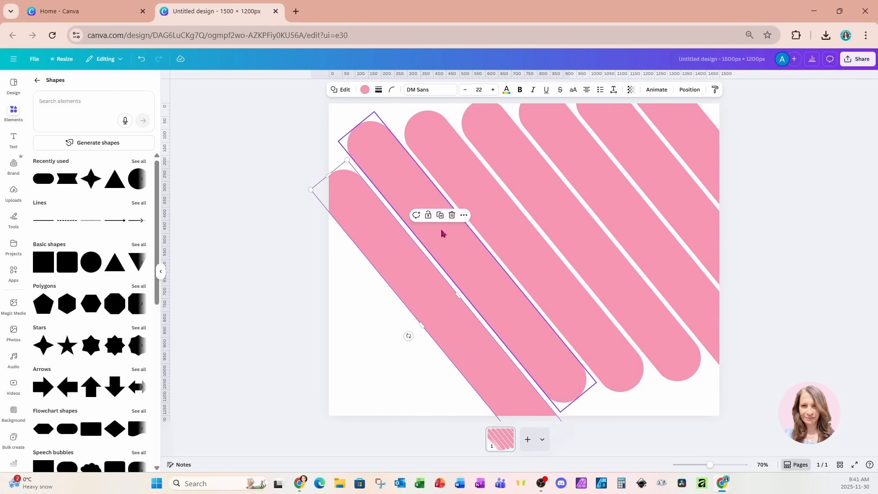
drag(422, 284, 340, 342)
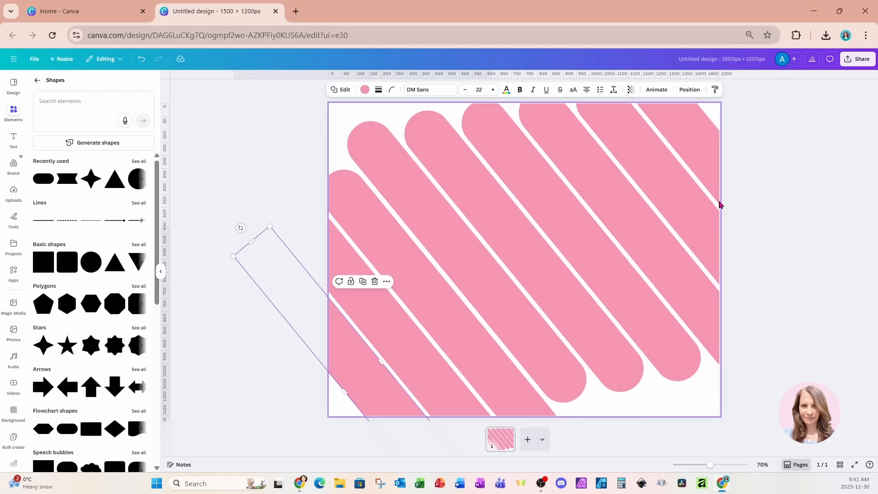
Step: Extend both ends of the long bar that starts in the page's upper-left corner
click(750, 170)
click(411, 181)
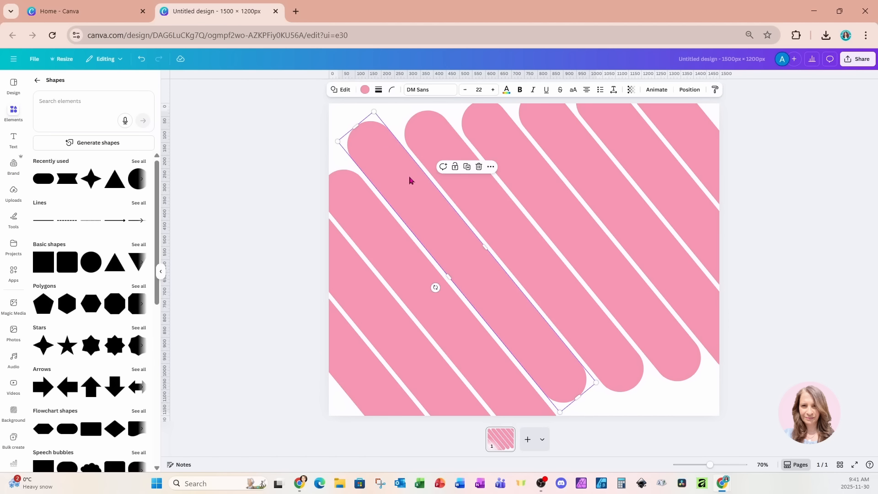
drag(356, 124, 346, 114)
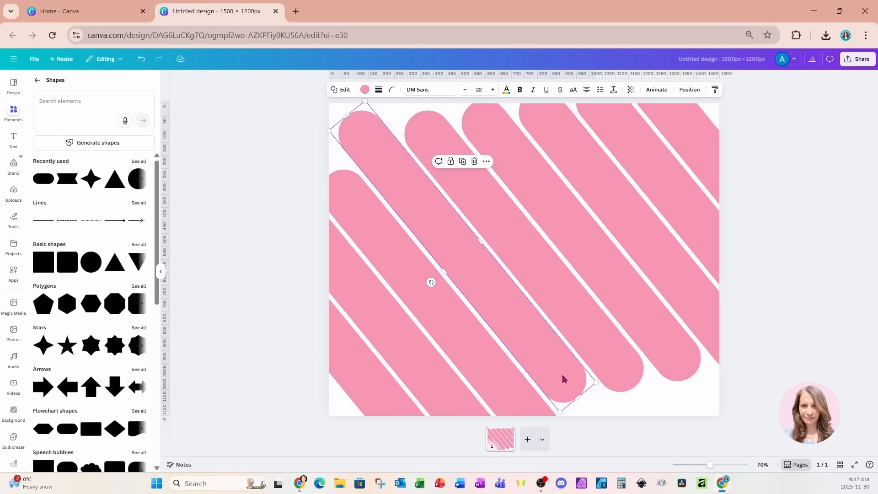
drag(578, 398, 583, 404)
Step: Shorten the adjacent bar on the lower-left side at both ends so it fits inside the page
click(514, 394)
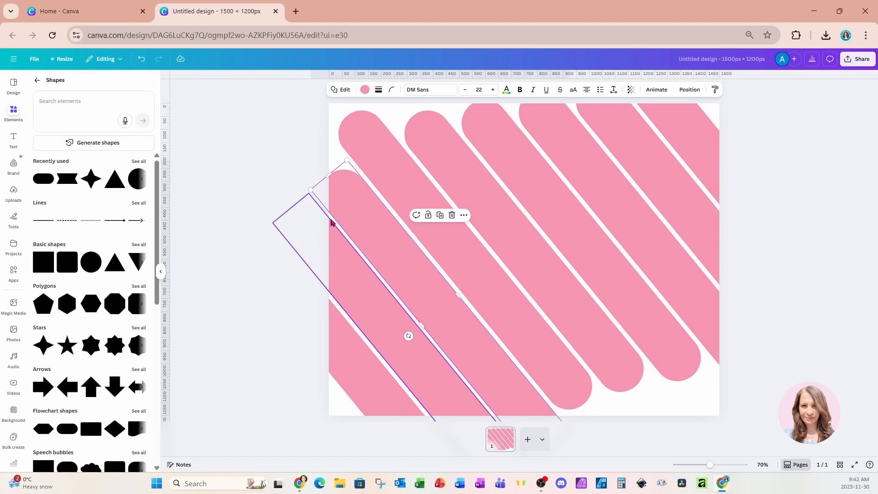
drag(327, 174, 345, 191)
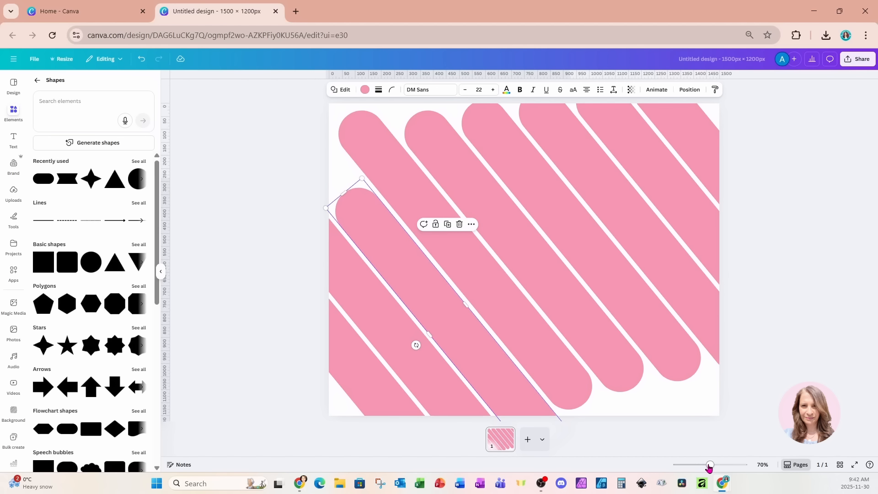
drag(710, 465, 706, 465)
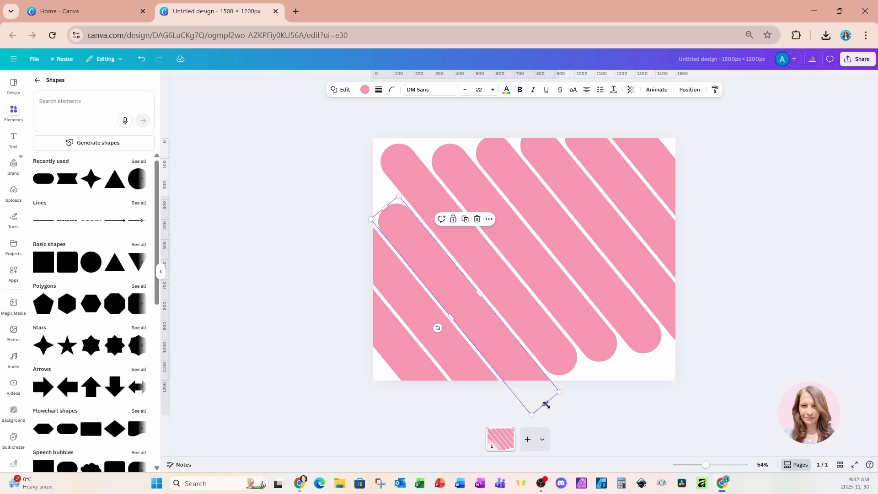
drag(547, 405, 520, 373)
Step: Shorten the two remaining lower-left bars at both ends so their rounded ends sit inside the page
click(468, 371)
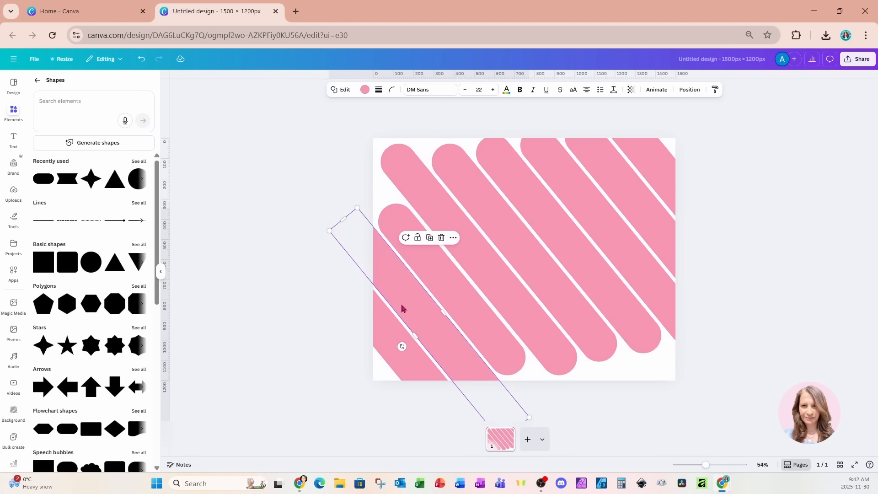
drag(344, 219, 383, 266)
scroll(533, 408, down, 2)
drag(518, 397, 475, 349)
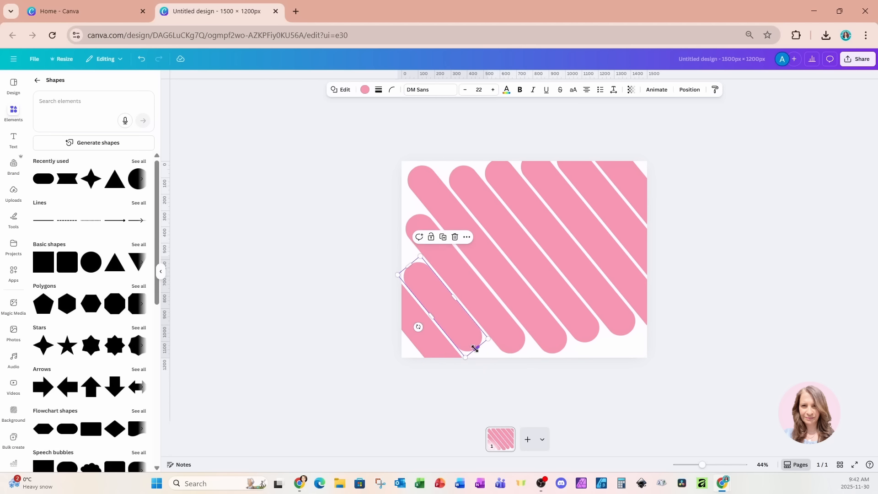
click(429, 331)
drag(354, 249, 407, 314)
drag(495, 417, 440, 351)
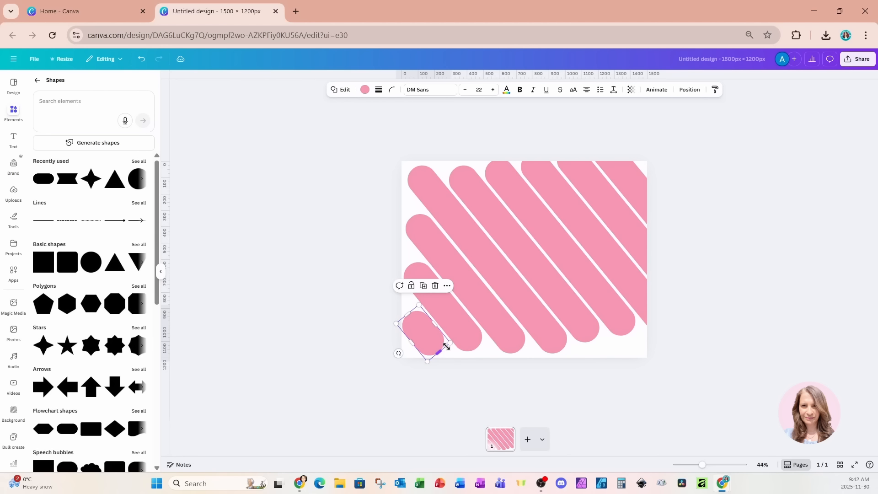
Step: Extend the lower end of the second bar along the page's upper edge and shorten the third bar's upper end
click(567, 317)
drag(594, 339, 602, 350)
click(565, 254)
drag(491, 163, 496, 169)
Step: Shorten the remaining upper-right bars, including the corner one, so their rounded ends fit inside the page
drag(630, 333, 636, 295)
click(634, 293)
drag(526, 155, 539, 170)
click(628, 231)
drag(702, 319, 637, 244)
drag(563, 149, 578, 168)
click(632, 193)
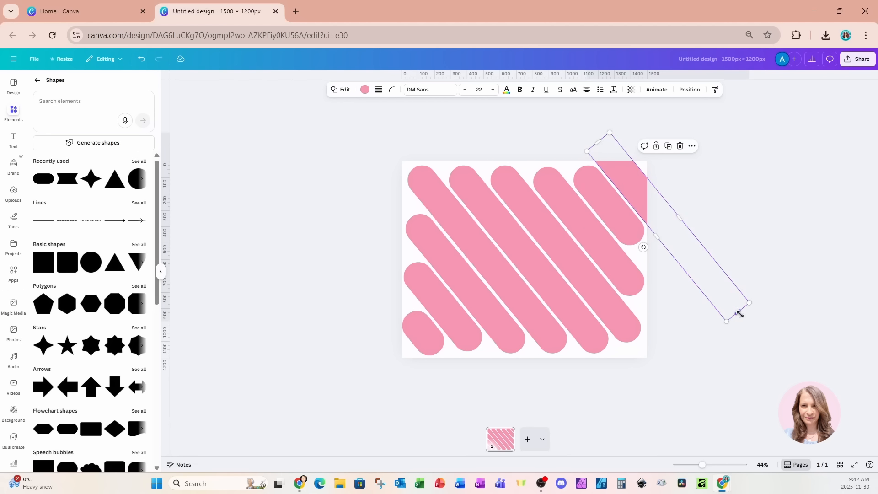
drag(740, 314, 616, 169)
Step: Scale all the bars down together and centre them on the page with a margin around them
drag(357, 155, 648, 361)
drag(653, 362, 614, 330)
drag(580, 299, 596, 319)
click(673, 238)
Step: Lengthen the short bar in the upper-right corner slightly at its lower end
click(613, 200)
drag(619, 207, 627, 215)
click(692, 219)
Step: Recolor all the pink bars white
drag(339, 187, 675, 360)
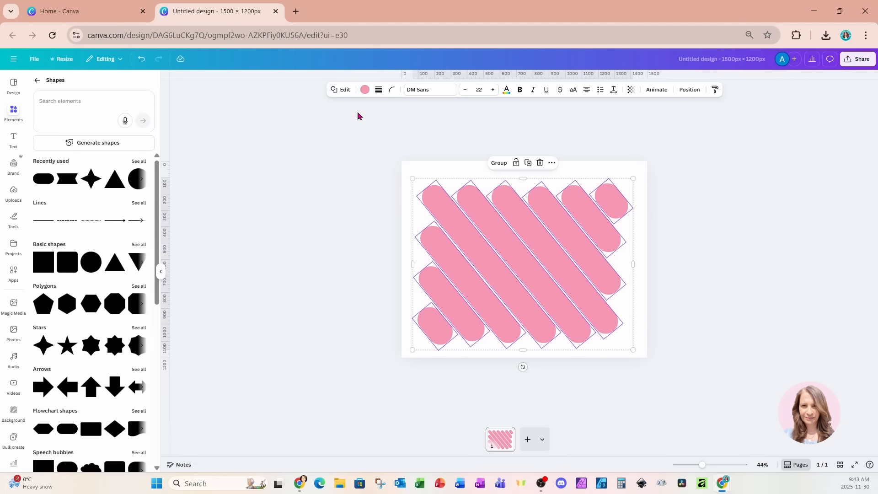
click(364, 91)
click(40, 185)
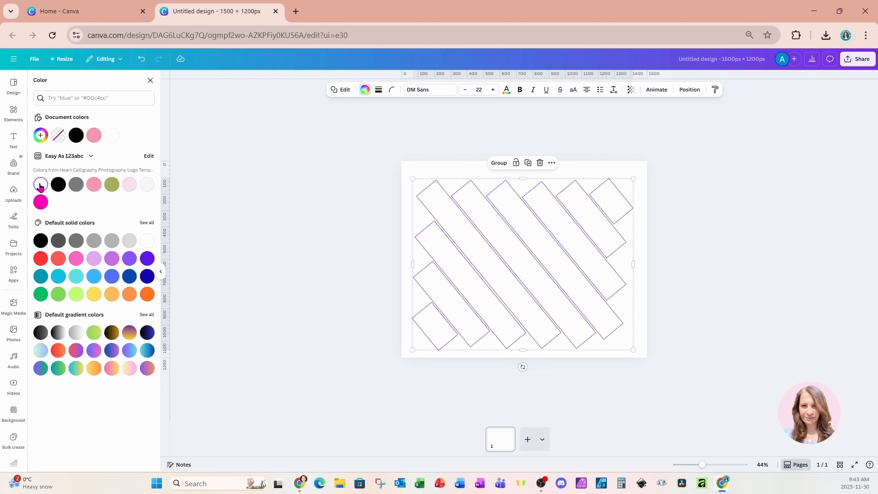
Step: Add a square shape to the page and fill it with black
click(462, 169)
key(r)
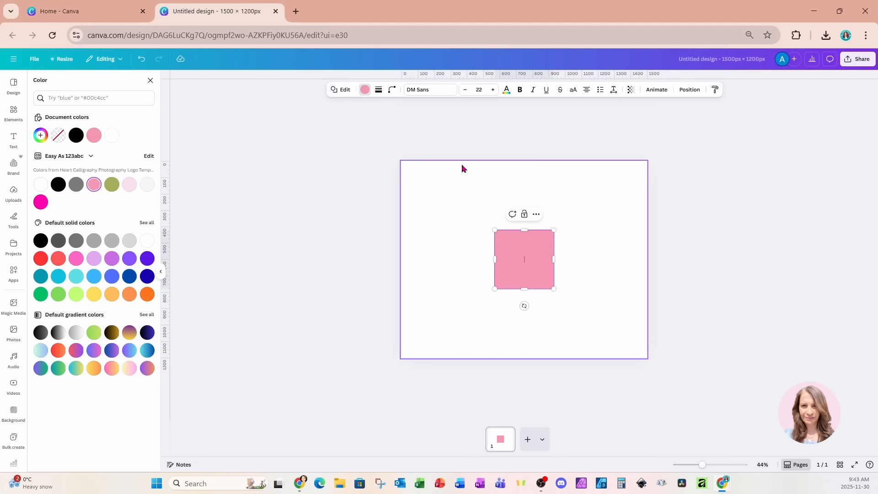
click(365, 93)
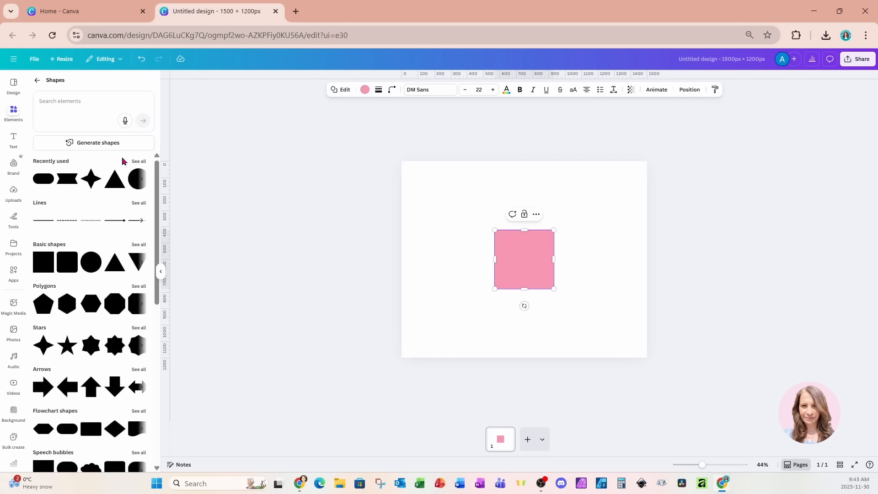
click(365, 91)
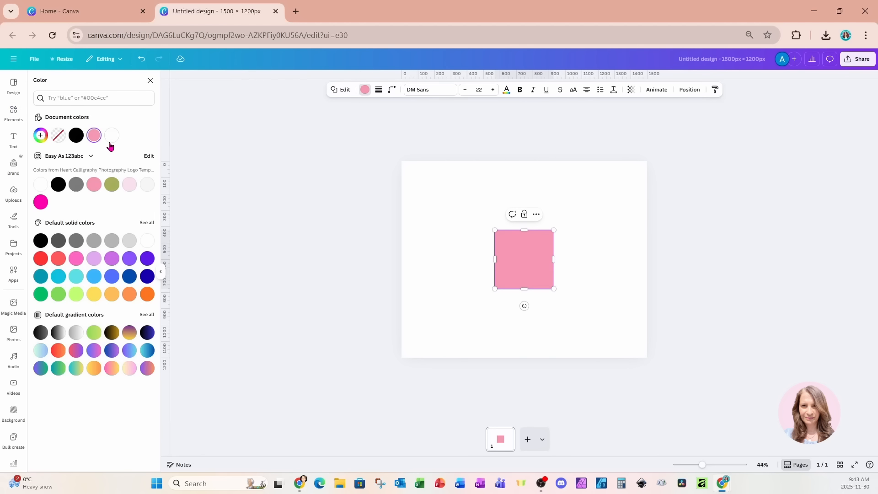
click(76, 135)
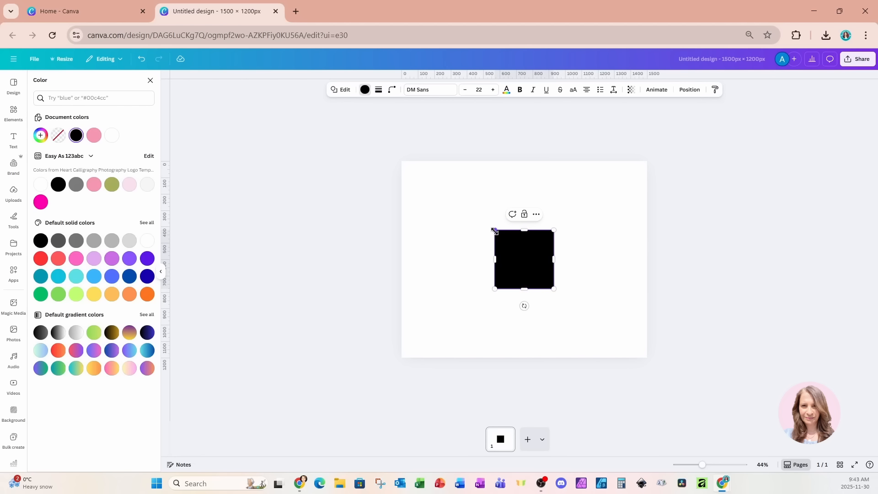
Step: Enlarge the black shape to cover the bar area and move its layer beneath all the white bars
drag(495, 230, 415, 174)
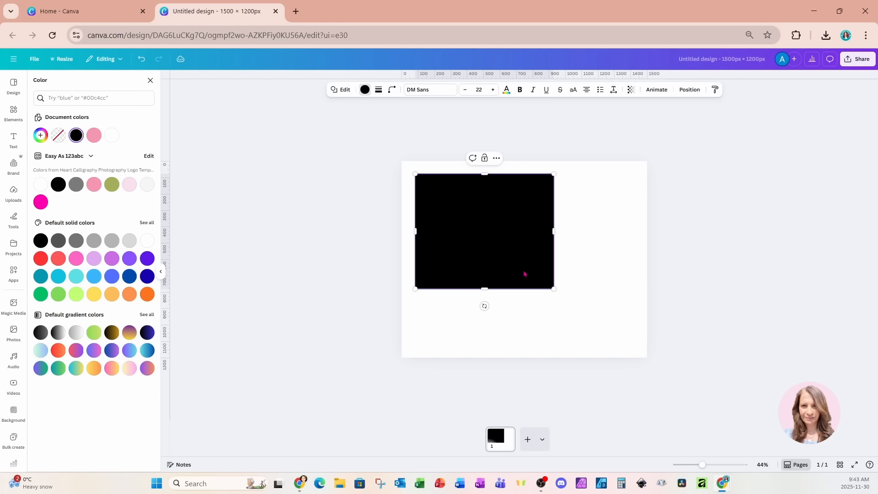
drag(553, 288, 633, 344)
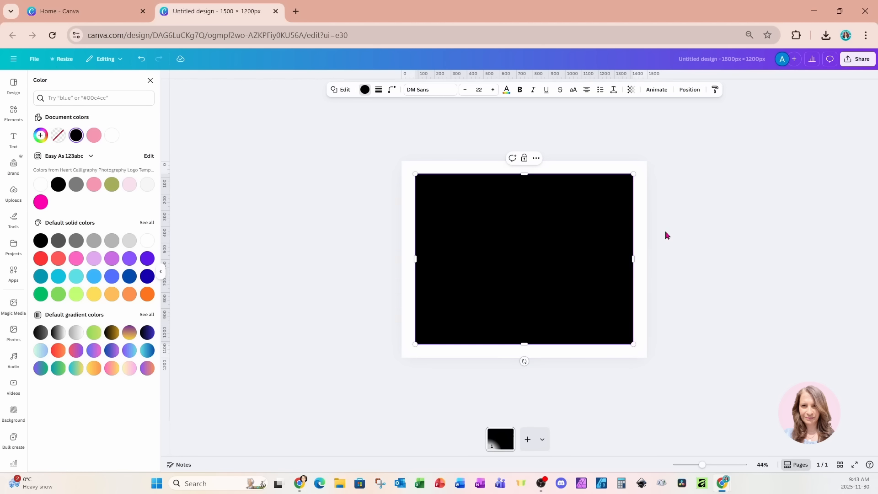
click(690, 90)
click(125, 98)
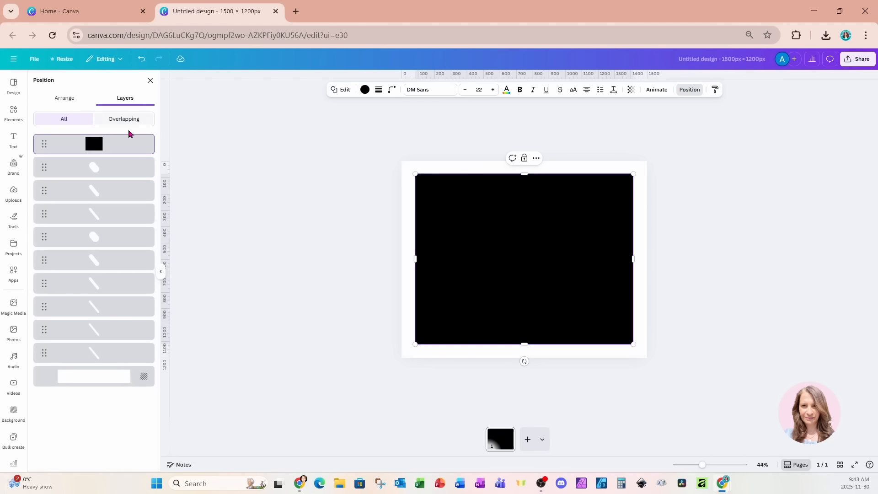
drag(129, 142, 131, 358)
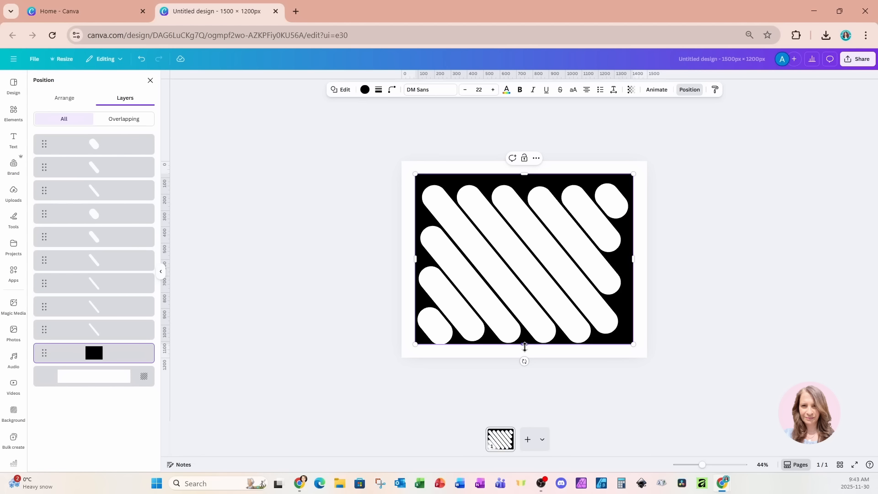
Step: Extend the black rectangle downward to a height of about 1,065 px and widen it slightly on its left side
drag(524, 347, 525, 350)
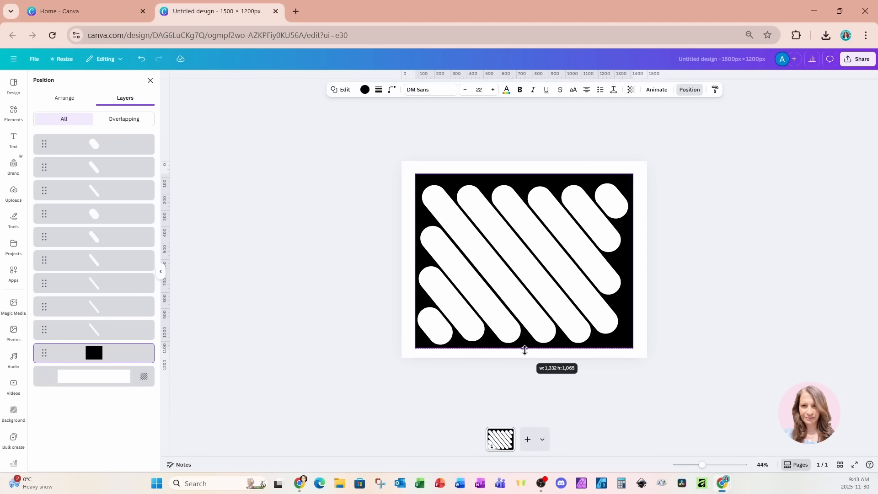
drag(525, 349, 525, 349)
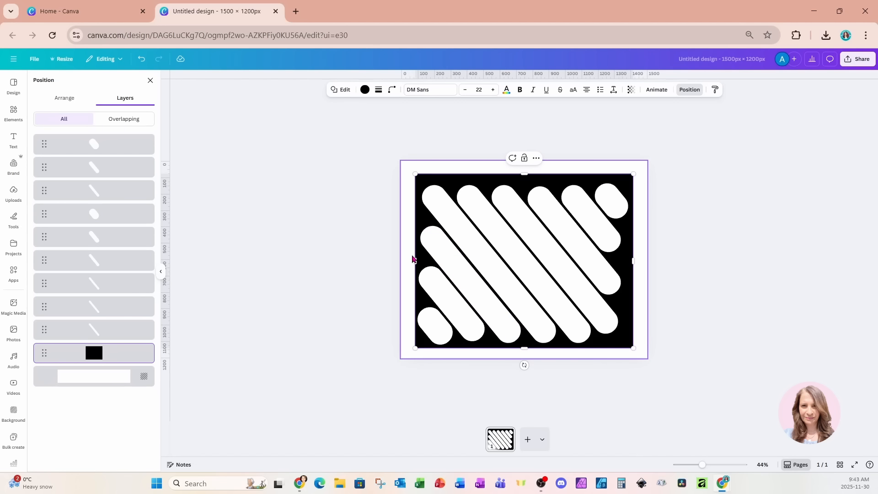
drag(416, 263, 413, 263)
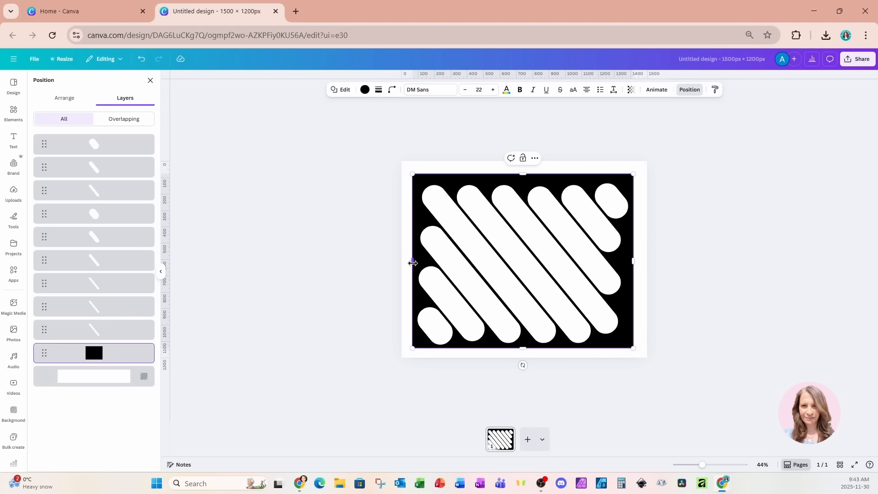
Step: Add a heading with the letter "C" at font size 118 inside the upper end of the first long bar
drag(708, 464, 709, 464)
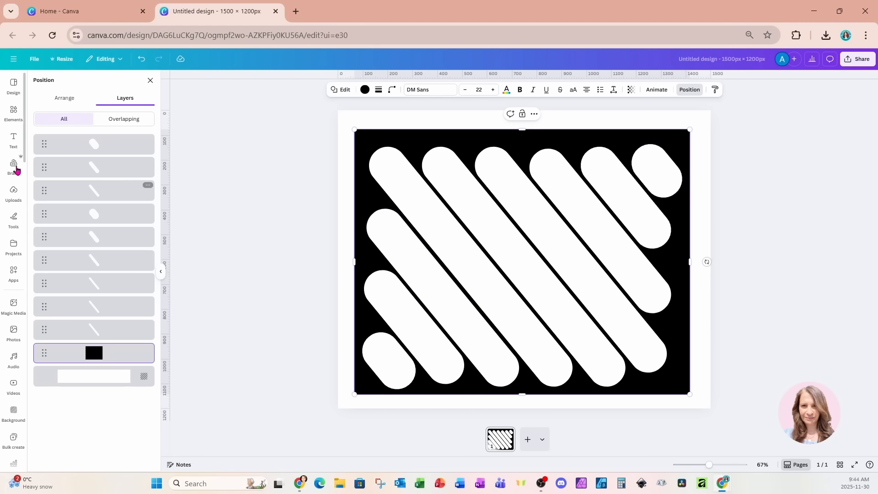
click(14, 143)
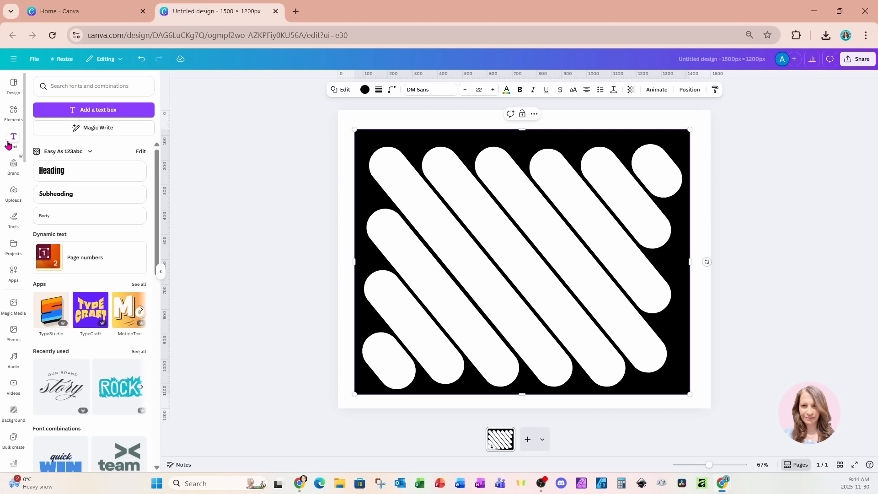
click(45, 177)
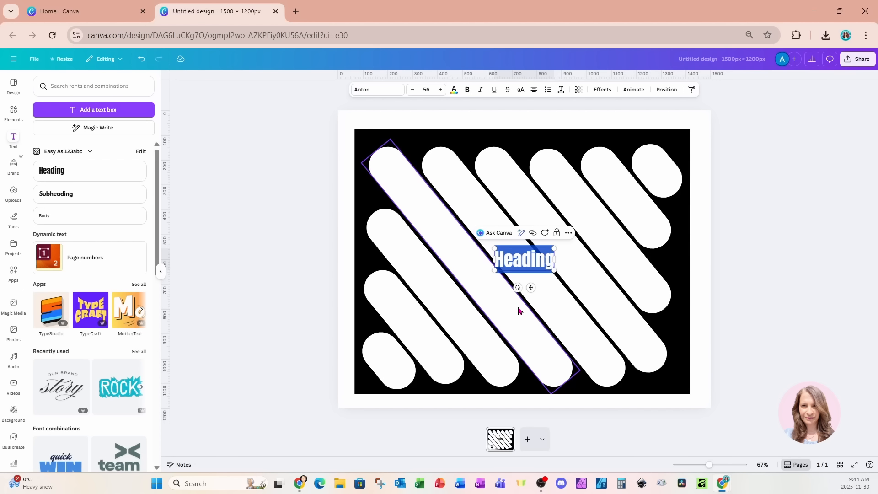
text(C)
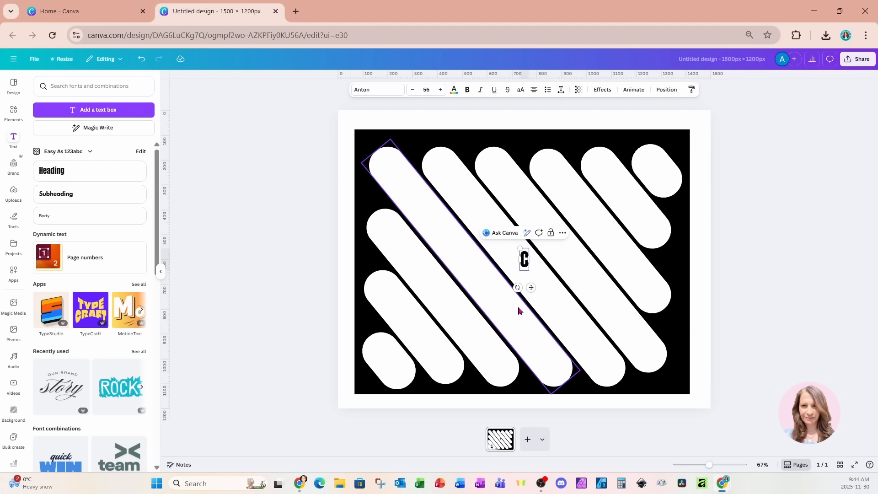
drag(531, 287, 387, 194)
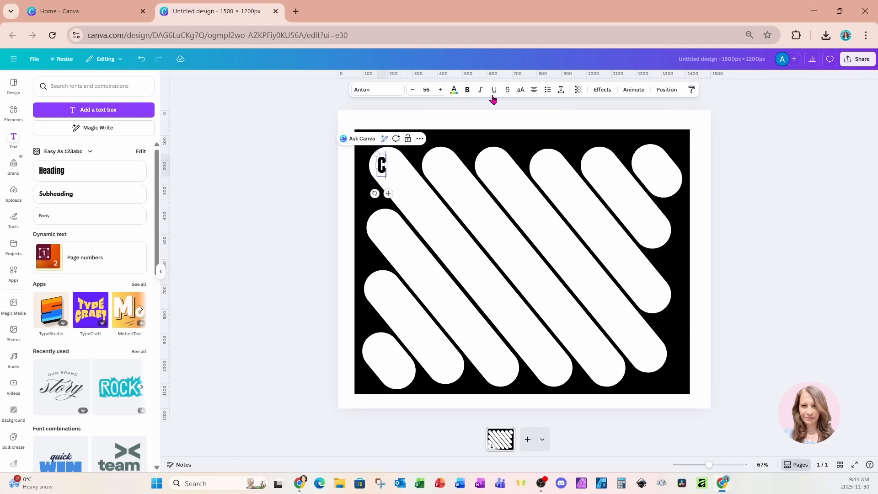
click(442, 92)
click(441, 92)
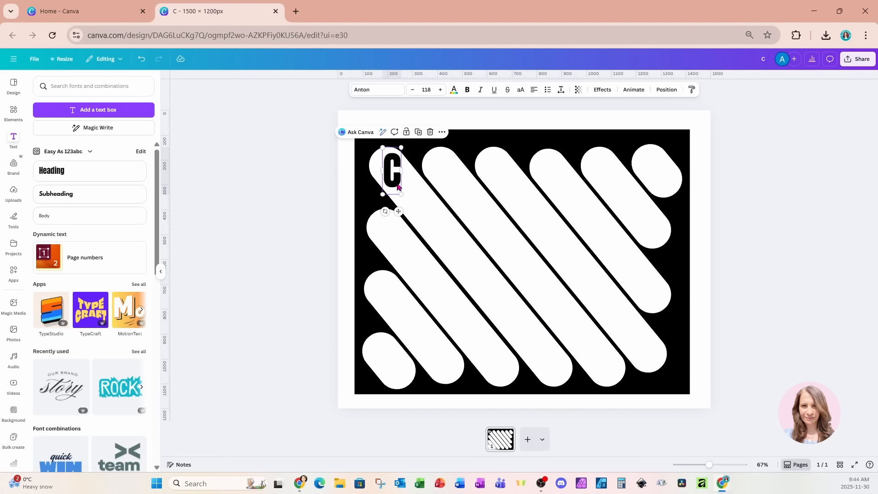
Step: Duplicate the "C" heading three times, placing one copy at the upper end of each lower bar along the left edge
click(418, 133)
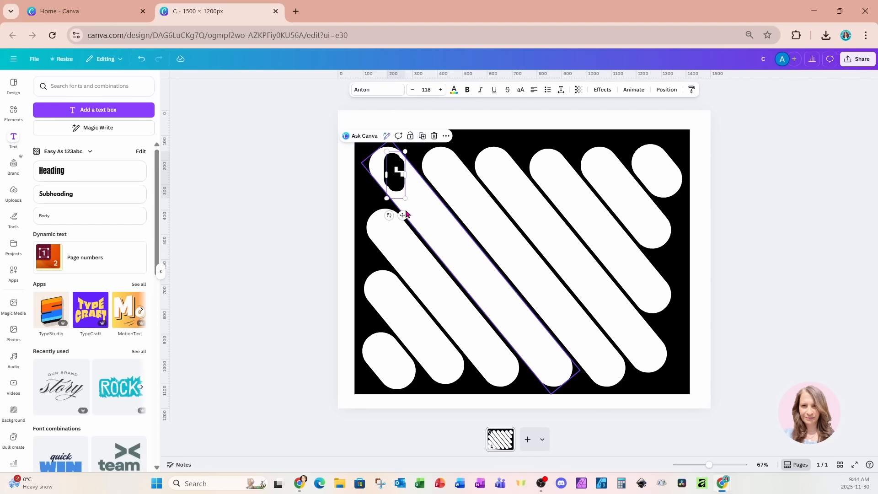
drag(405, 212, 393, 274)
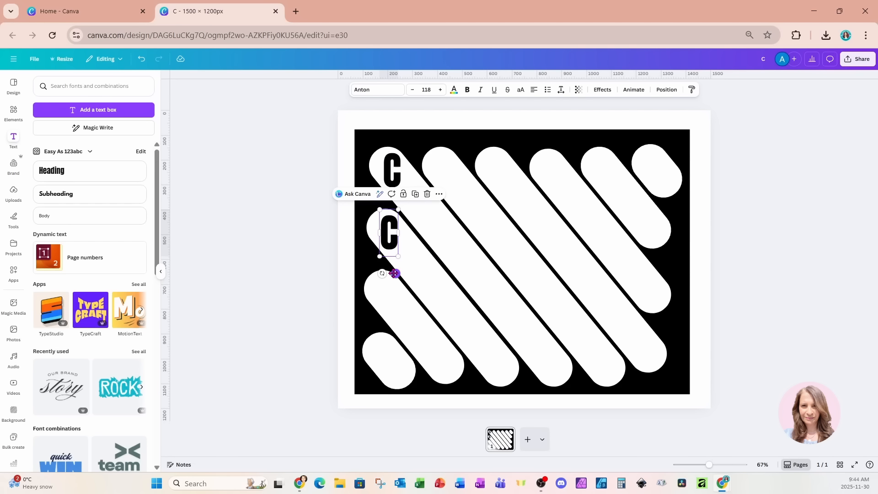
click(416, 194)
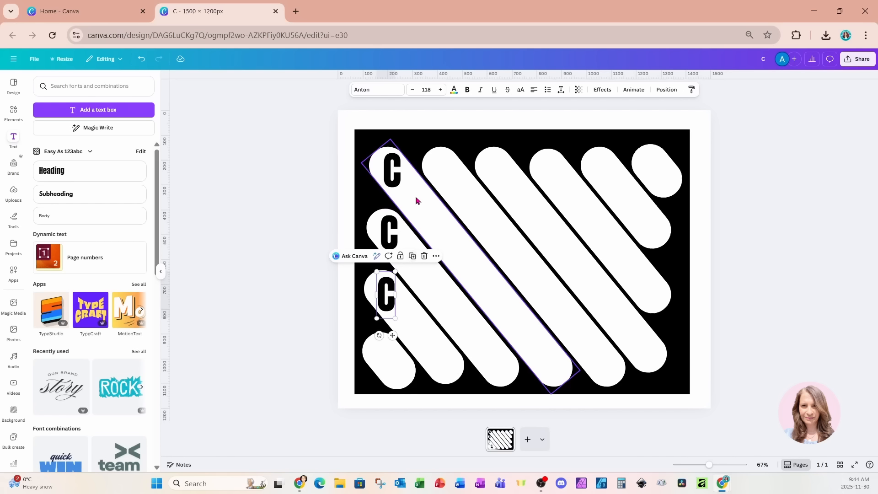
click(412, 256)
Step: Replace the three copied letters with "U", "B" and "A" from top to bottom so the column spells CUBA
click(395, 235)
click(394, 233)
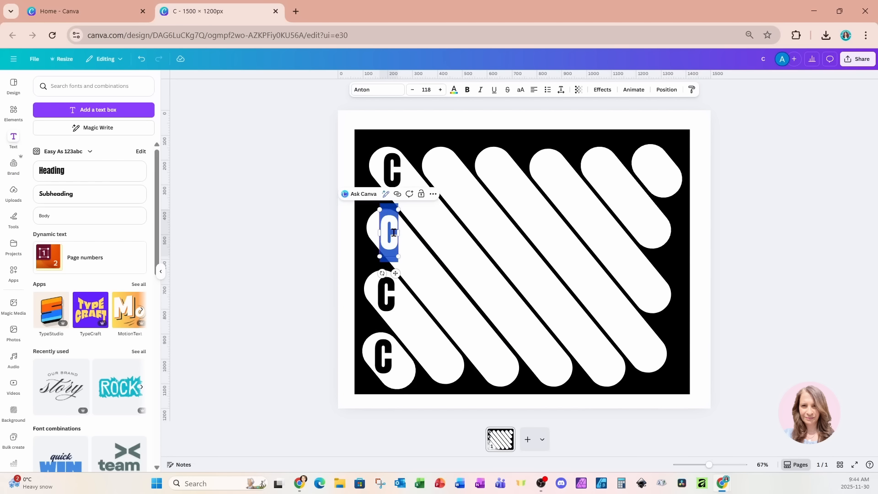
text(u)
key(BackSpace)
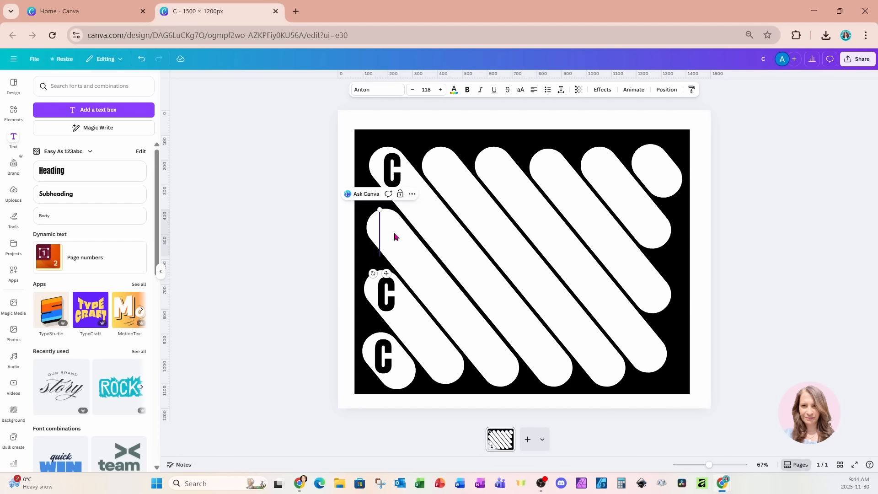
text(U)
double_click(388, 298)
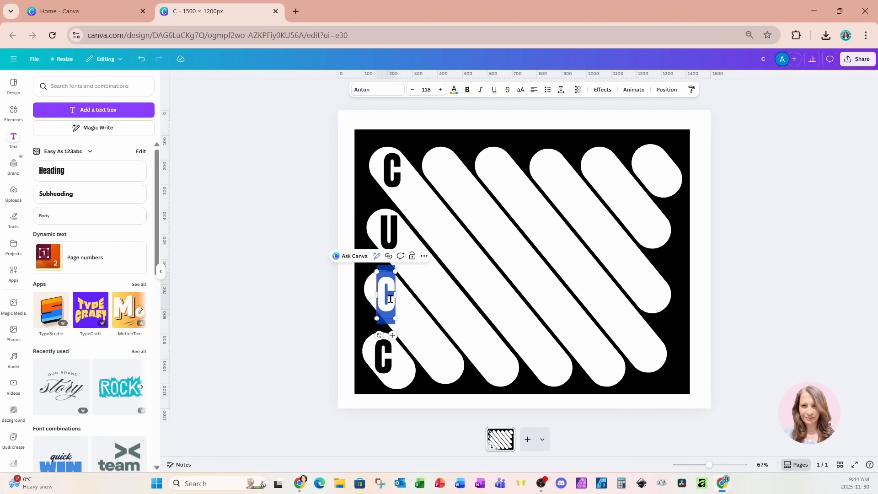
text(B)
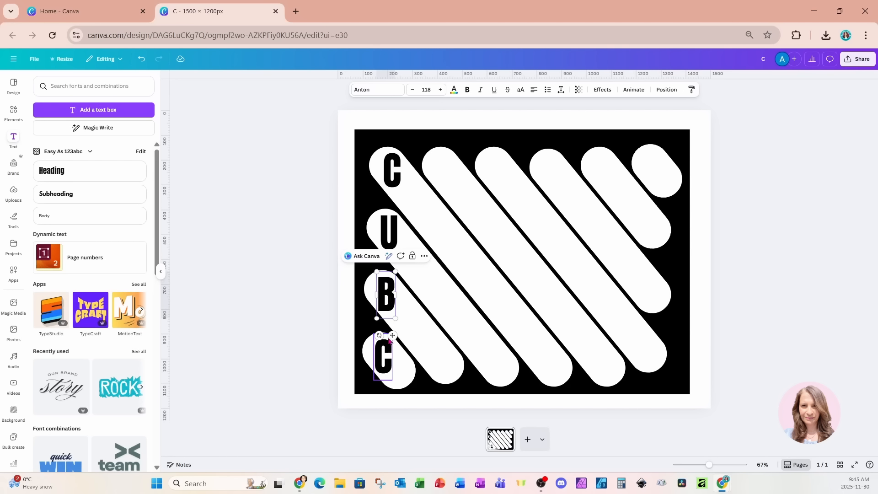
double_click(383, 358)
text(A)
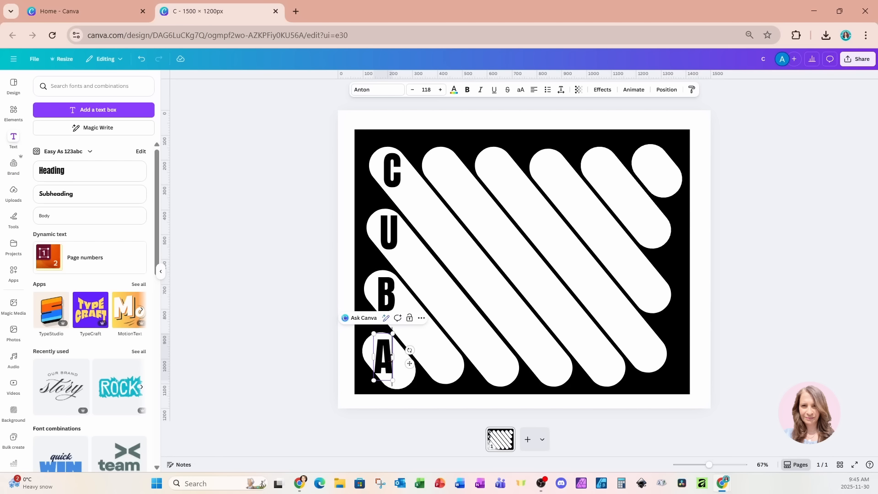
click(704, 148)
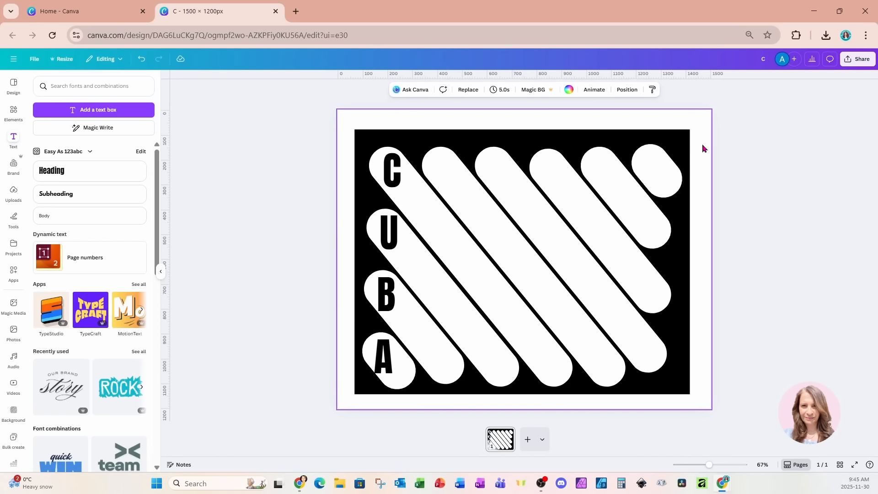
Step: Nudge the letter "A" slightly upward inside the short lowest bar
click(381, 353)
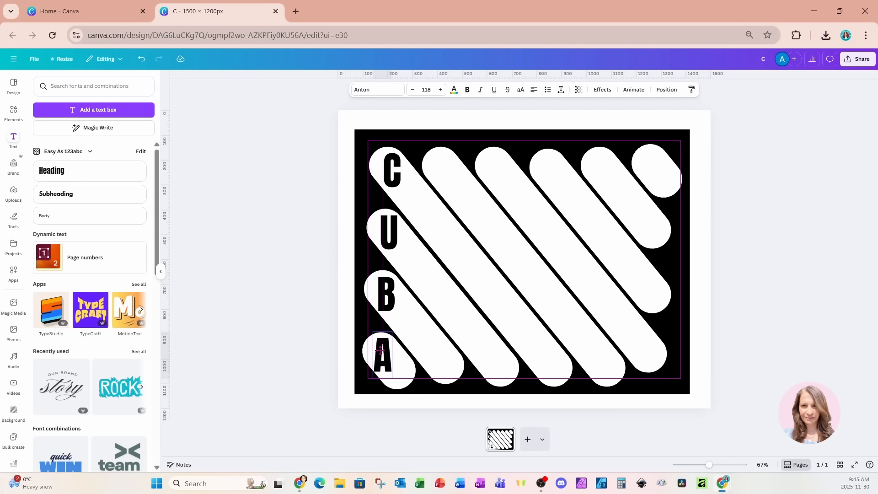
drag(380, 351, 380, 352)
click(698, 164)
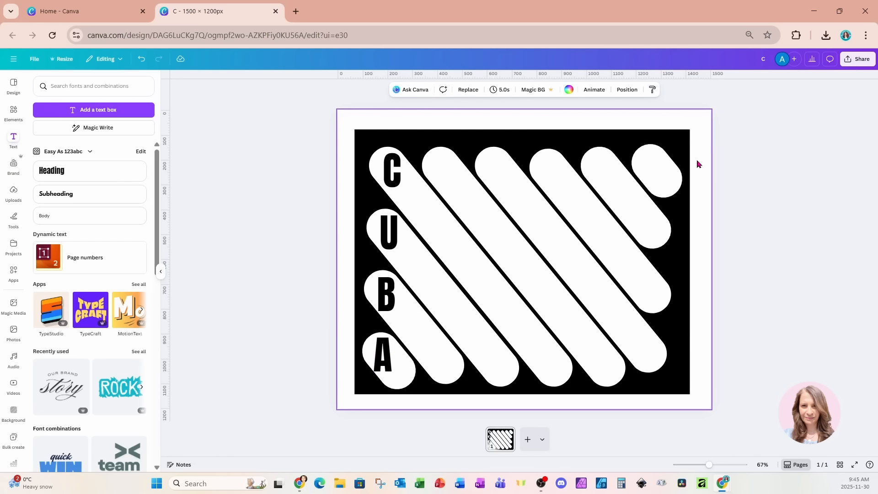
Step: Download the design as a PNG file
click(858, 59)
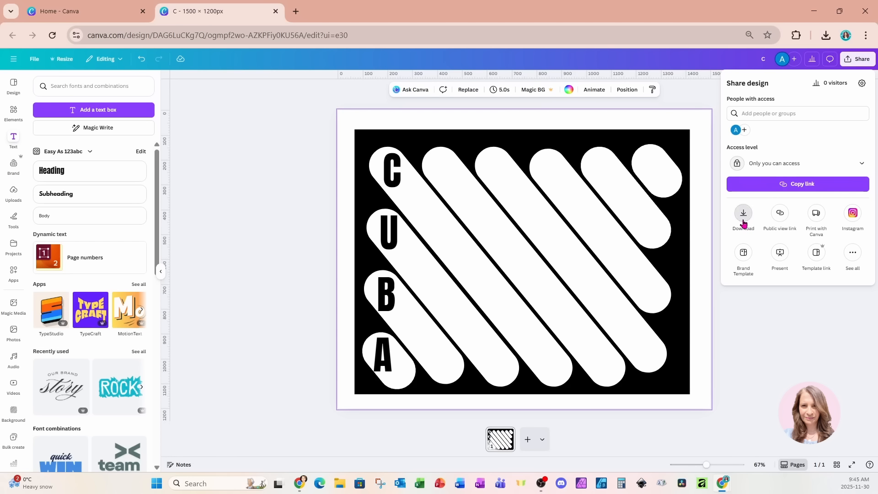
click(744, 224)
click(756, 228)
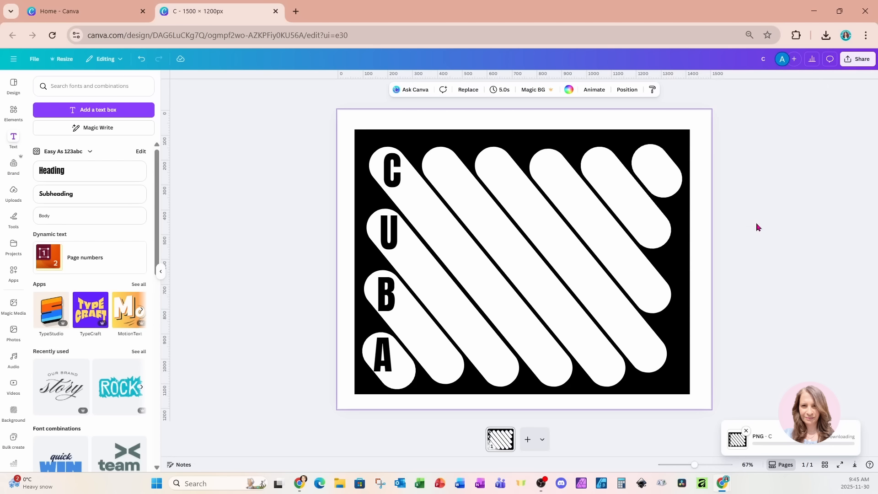
Step: Add a blank second page and insert the downloaded C.png image on it
click(527, 448)
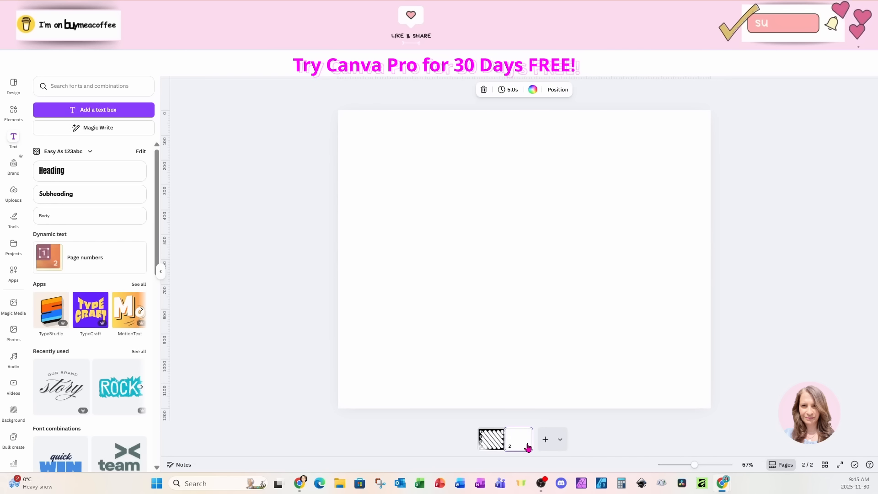
click(826, 36)
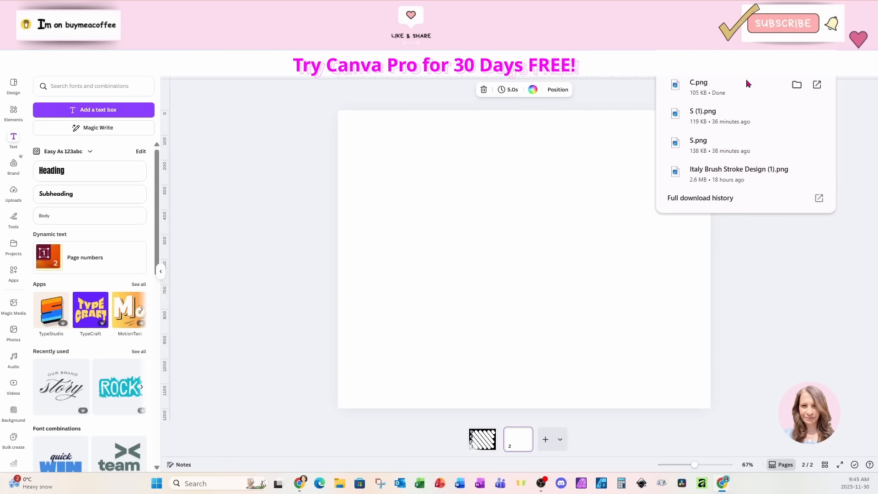
drag(707, 88, 468, 263)
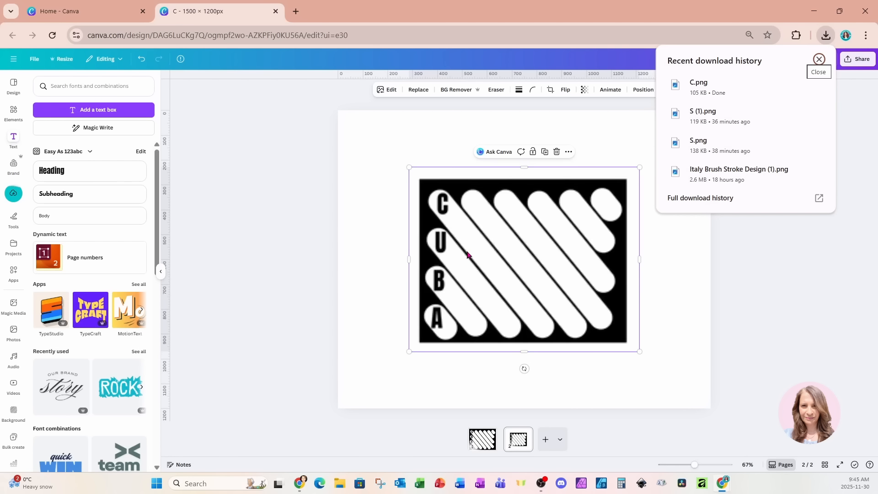
Step: Remove the white background from the inserted CUBA image with BG Remover
click(452, 90)
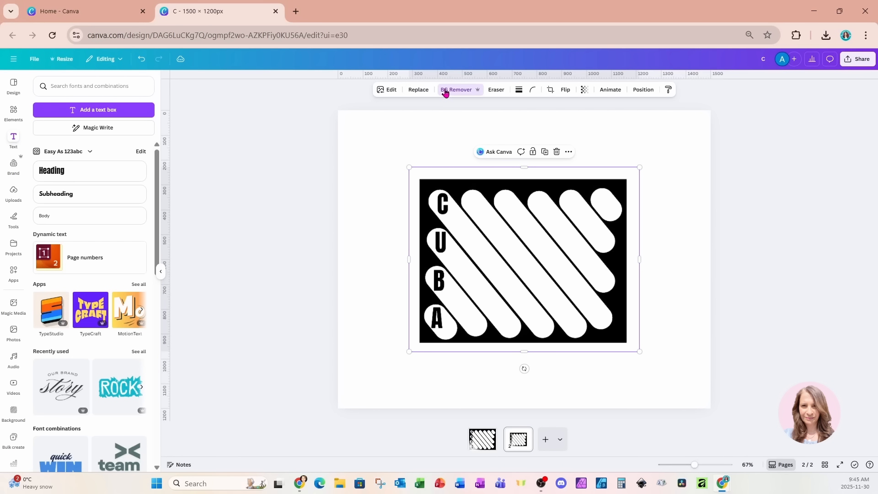
click(446, 92)
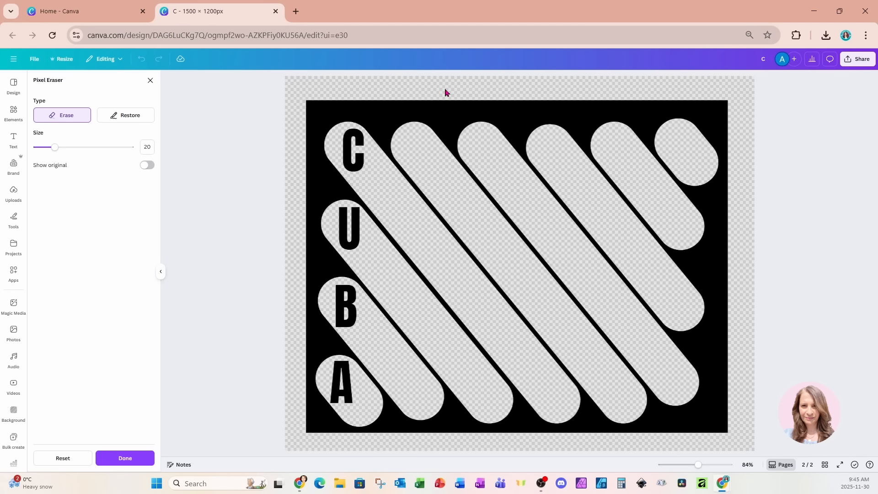
click(150, 81)
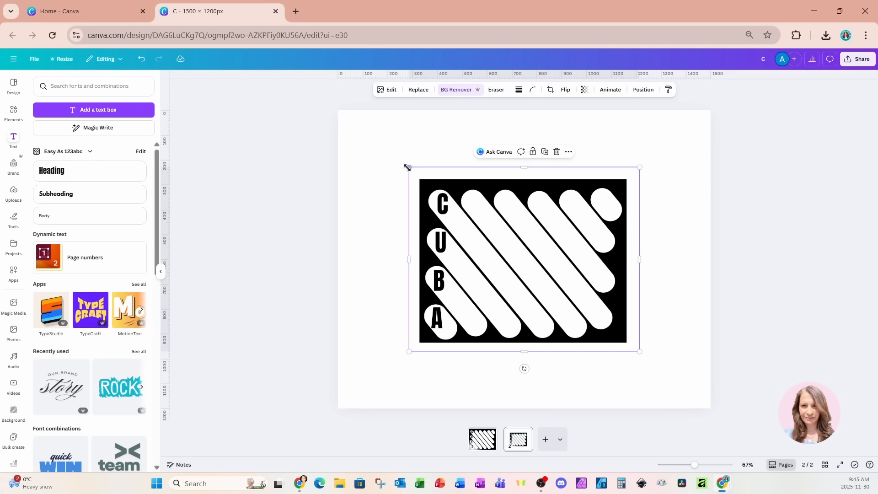
Step: Enlarge the CUBA image beyond the page edges until its black rectangle covers the whole page
drag(406, 166, 346, 117)
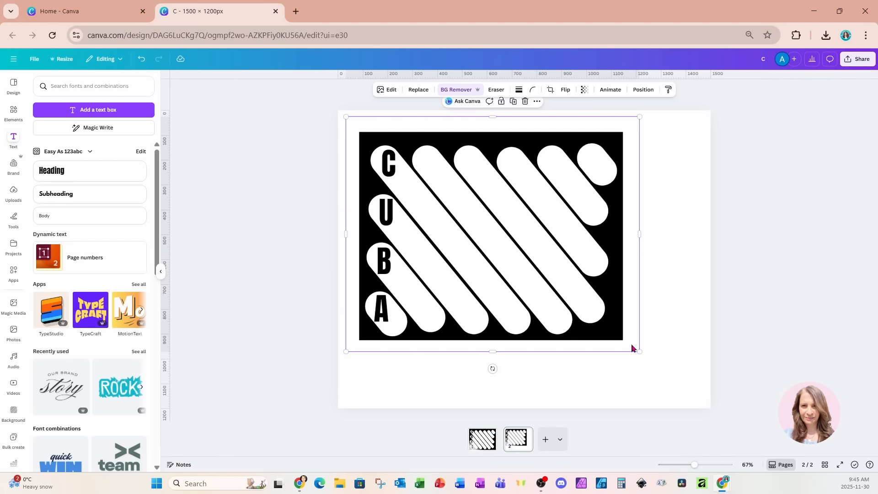
drag(638, 350, 728, 420)
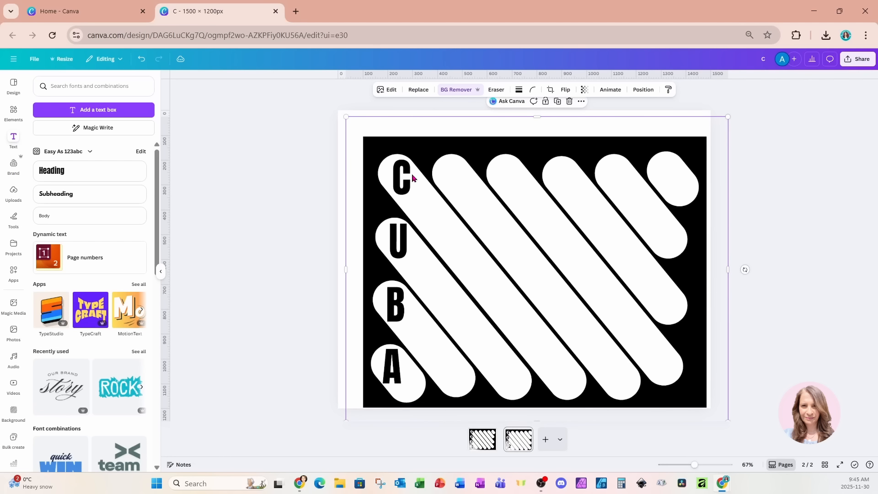
drag(346, 117, 325, 102)
drag(326, 102, 322, 98)
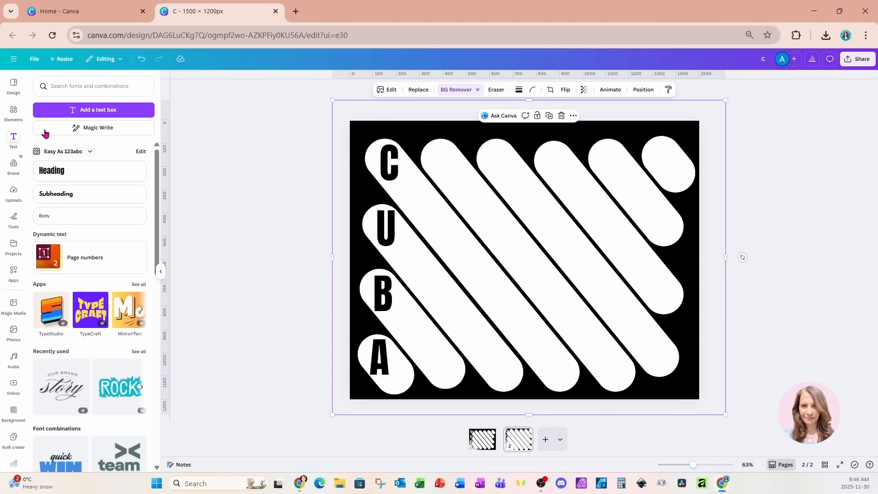
Step: Add the recently used photo of the teal vintage taxi and move its layer beneath the CUBA image
click(8, 122)
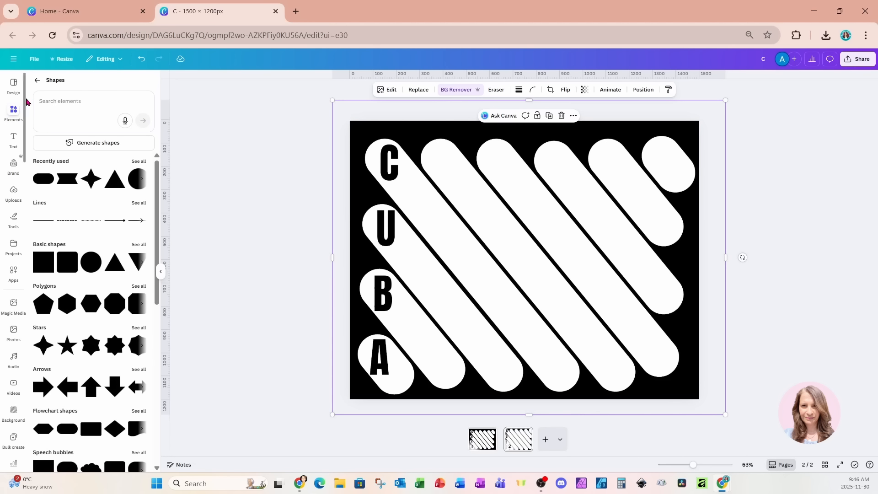
click(36, 84)
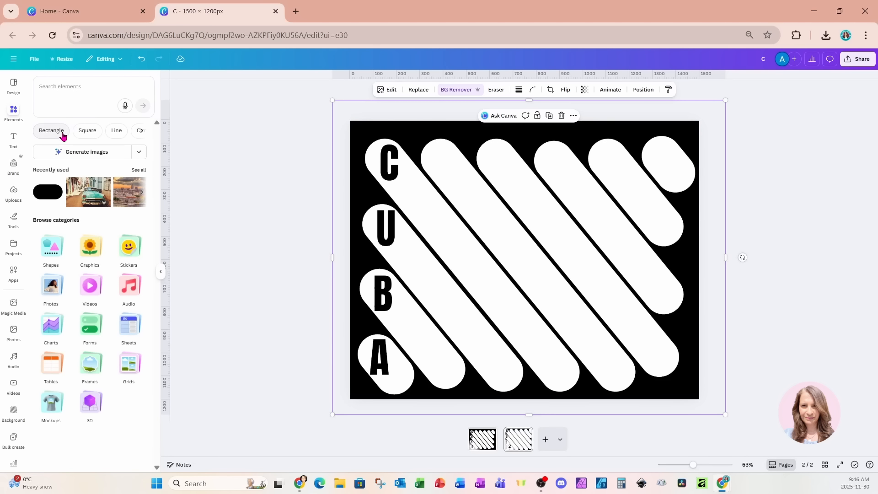
click(77, 203)
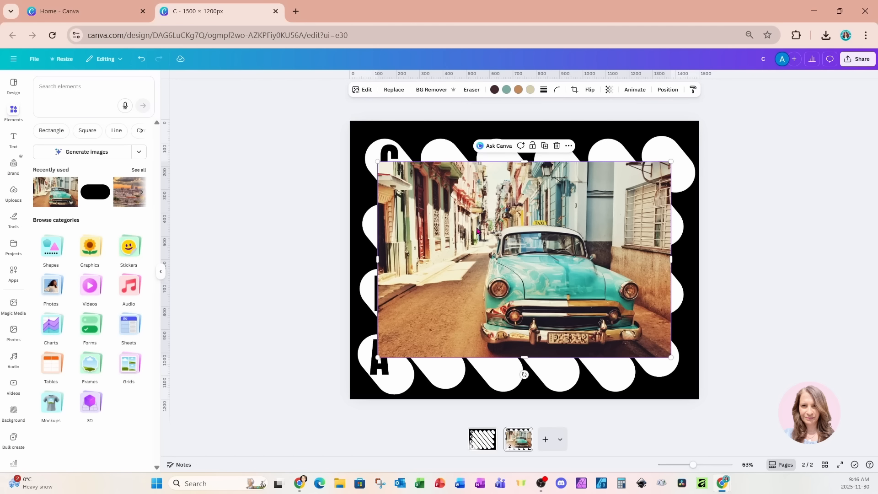
click(668, 90)
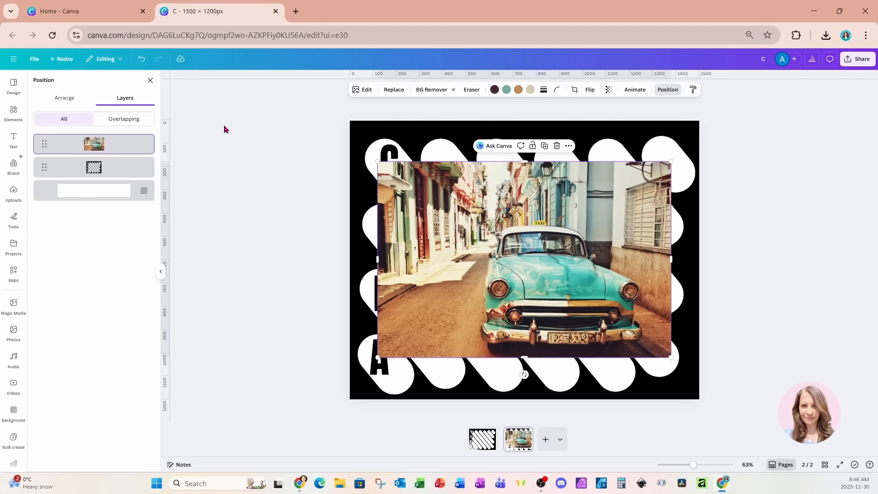
drag(133, 152, 131, 189)
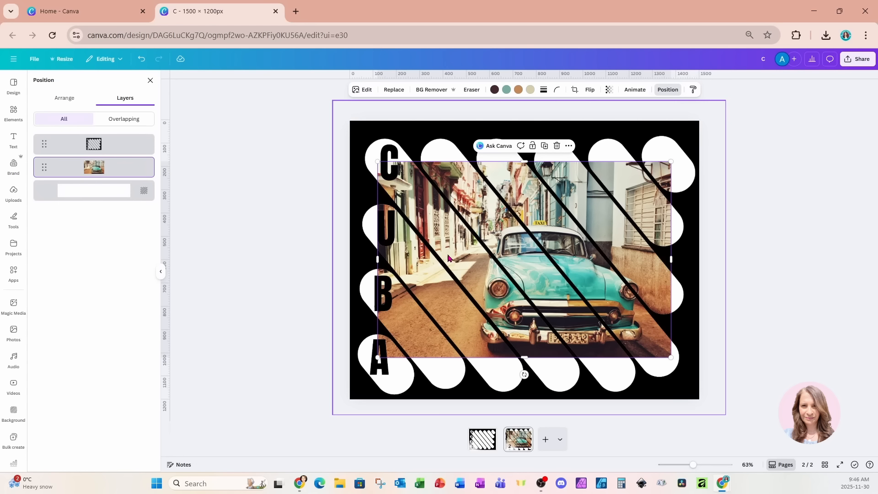
Step: Reposition and enlarge the taxi photo so it fills all the diagonal bars across the page
drag(447, 256, 428, 220)
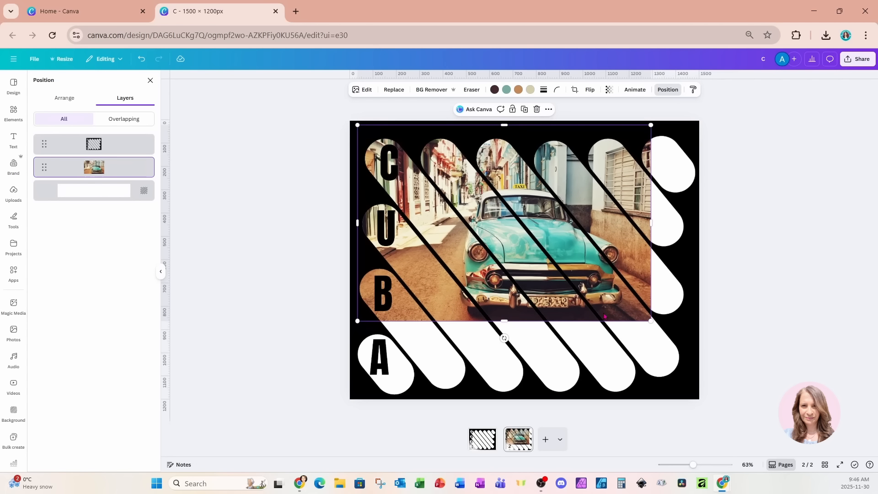
drag(651, 321, 690, 367)
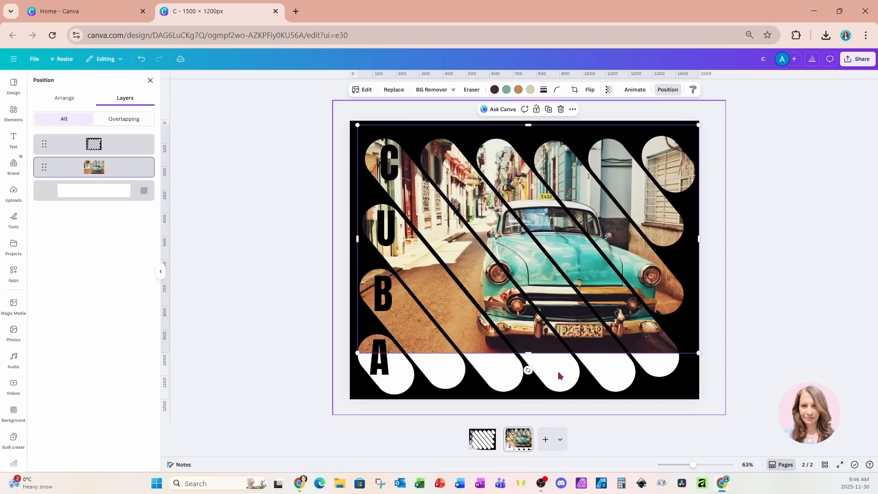
drag(526, 353, 523, 371)
drag(522, 390, 522, 399)
drag(646, 379, 638, 371)
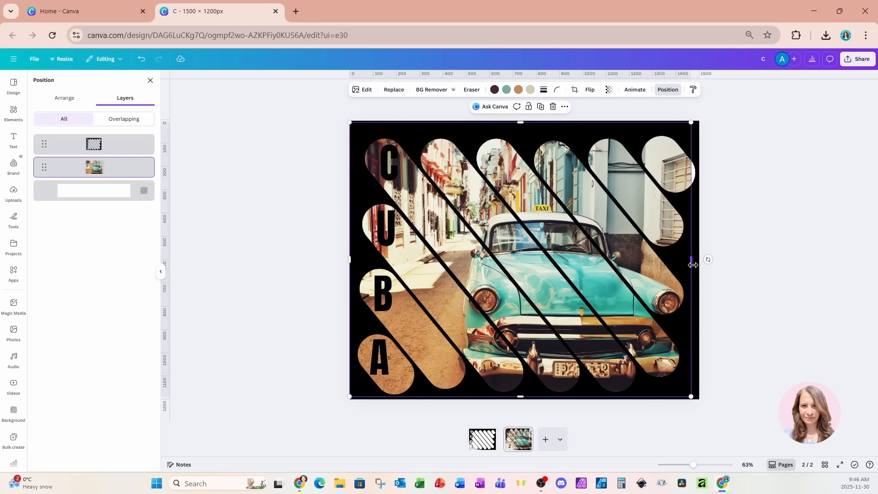
drag(691, 266, 696, 265)
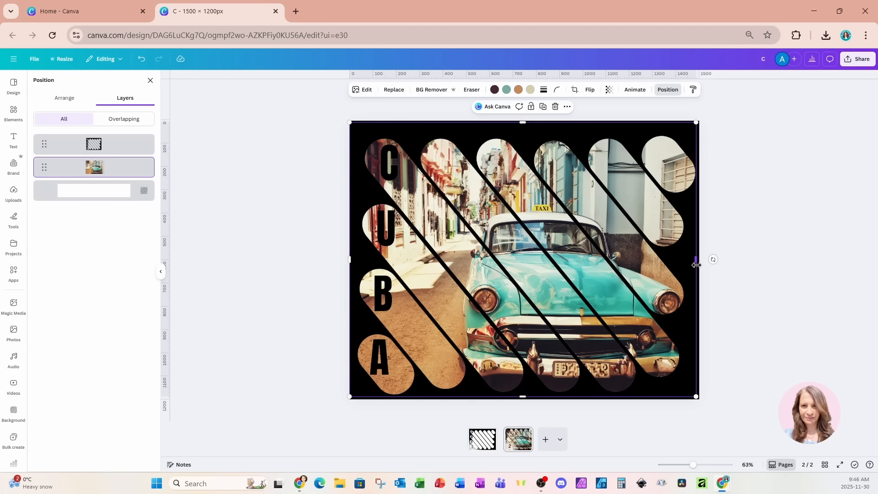
Step: Apply a custom Duotone effect to the CUBA image with the shadows color set to #FFFFFF
click(465, 138)
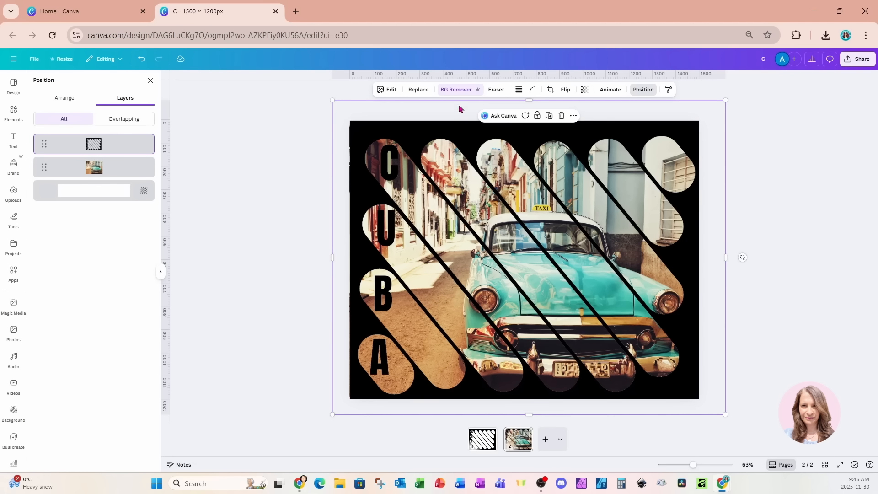
click(389, 90)
click(88, 325)
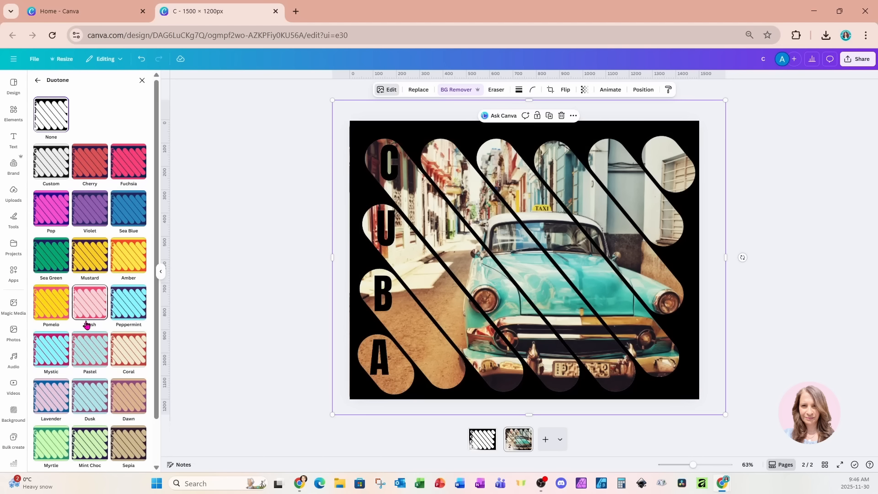
click(58, 167)
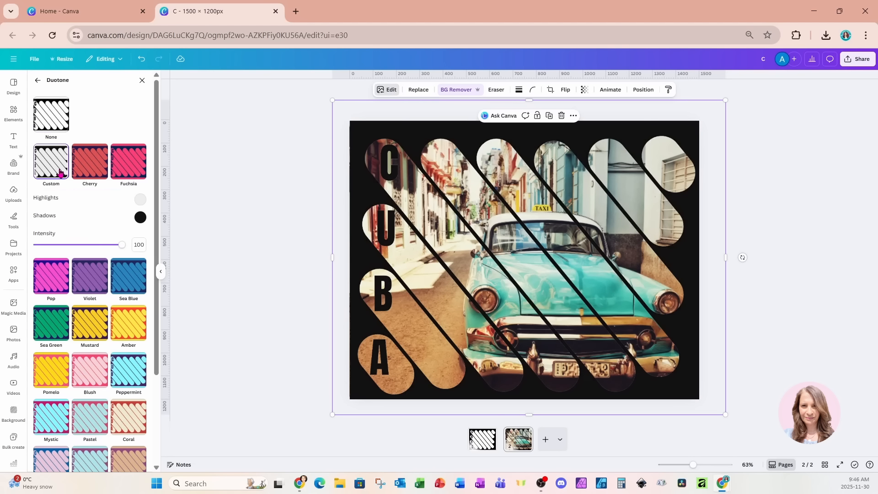
click(140, 217)
drag(142, 274, 131, 225)
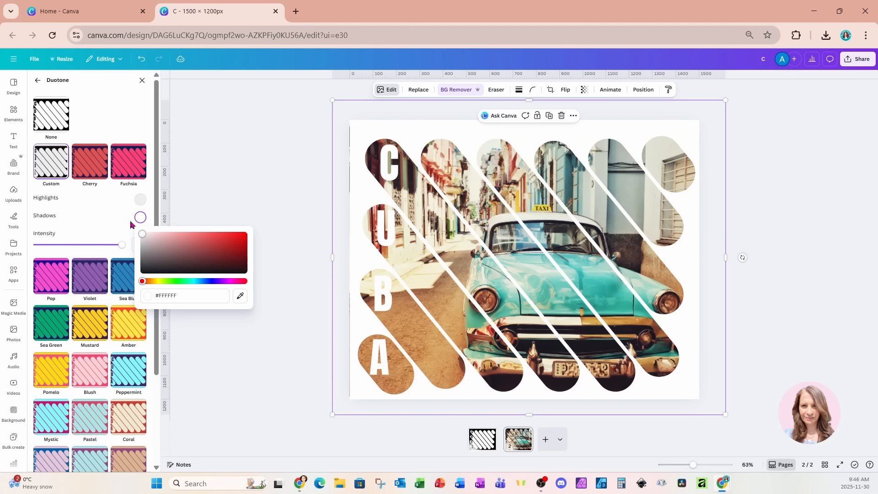
Step: Set the Duotone highlights color to white and stretch the CUBA image slightly at its left edge
click(140, 199)
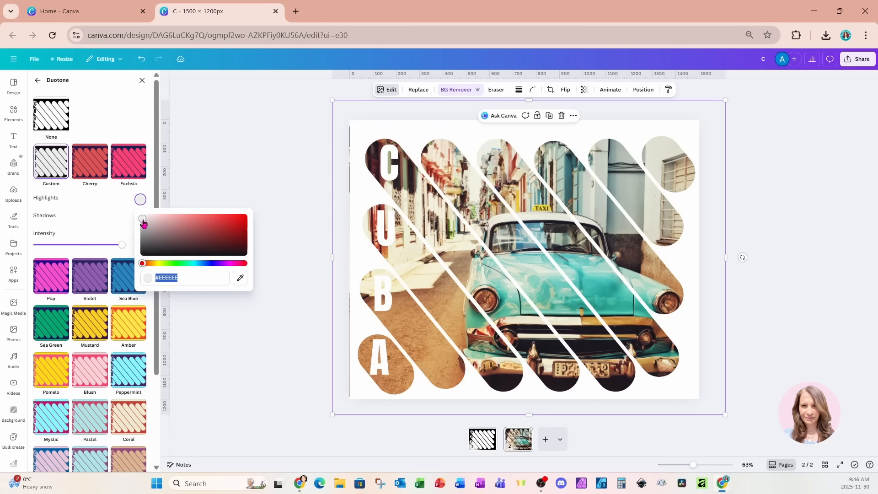
drag(142, 224, 140, 215)
click(407, 135)
drag(333, 257, 330, 258)
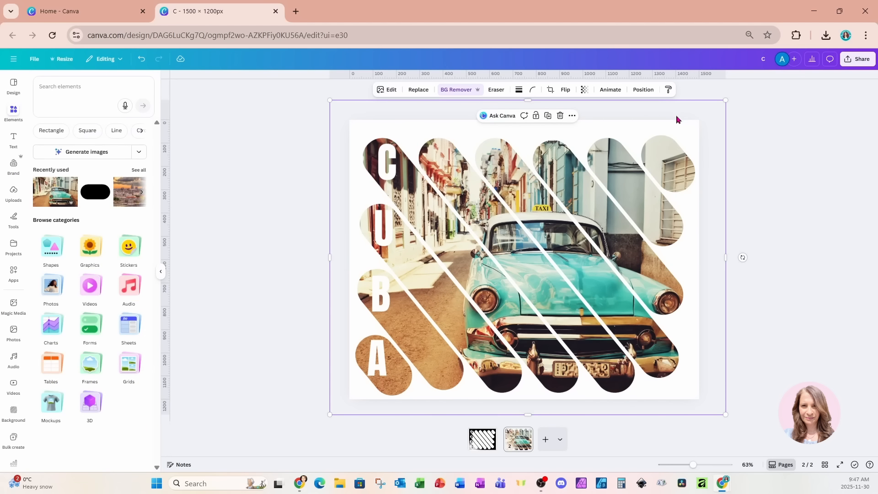
Step: Duplicate the taxi photo, remove the copy's background, and align the cut-out car over the original taxi
click(644, 89)
click(123, 170)
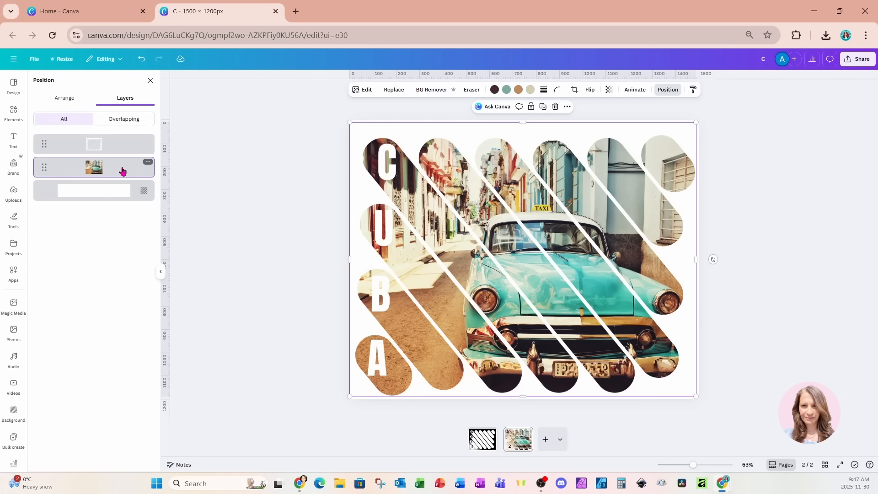
click(543, 107)
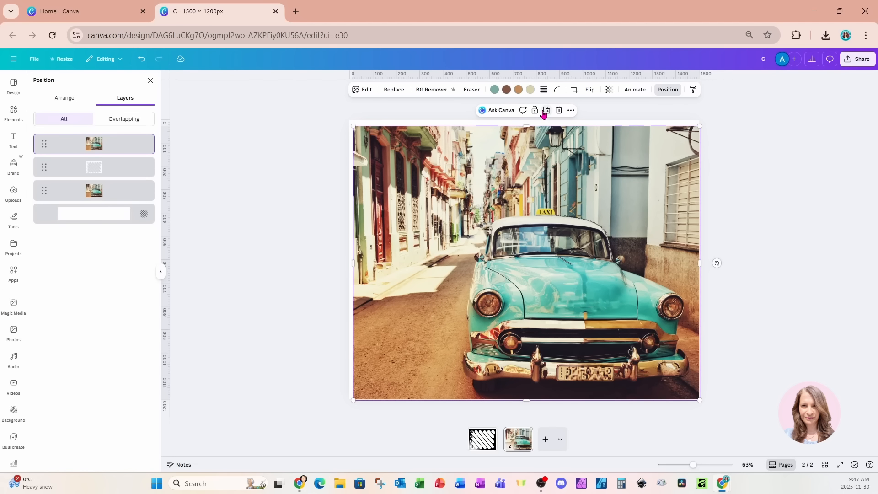
click(429, 92)
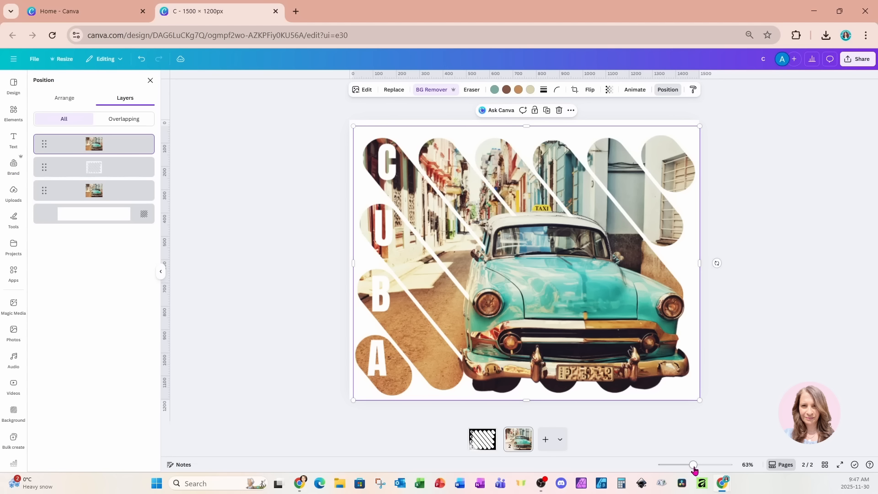
drag(611, 362, 607, 356)
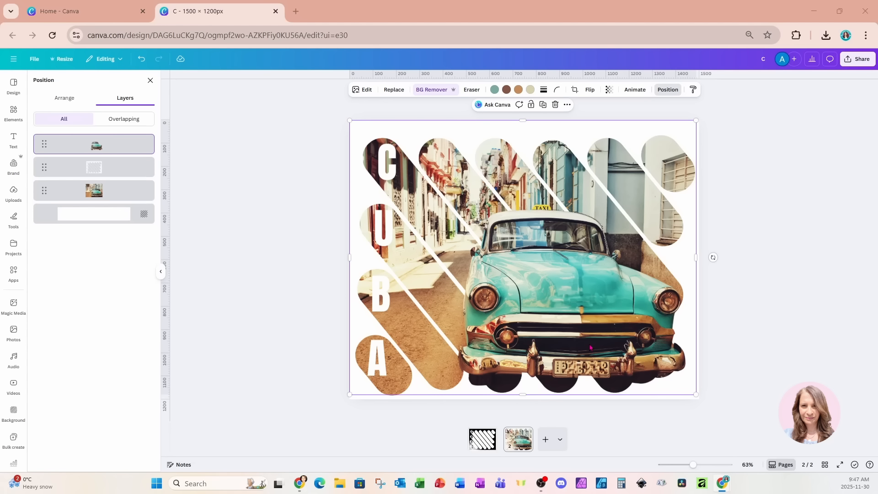
Step: Crop the cut-out car from the bottom and left so it covers only the roof and windshield area
click(565, 290)
drag(523, 395, 552, 265)
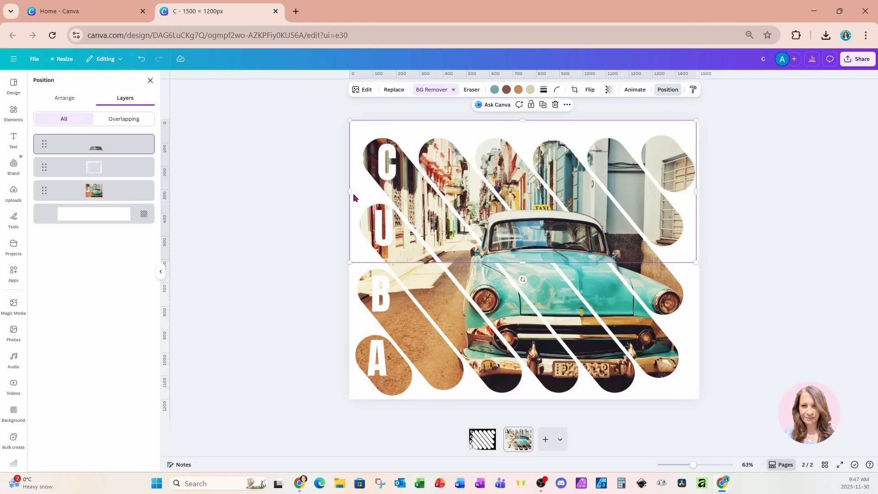
drag(349, 191, 471, 195)
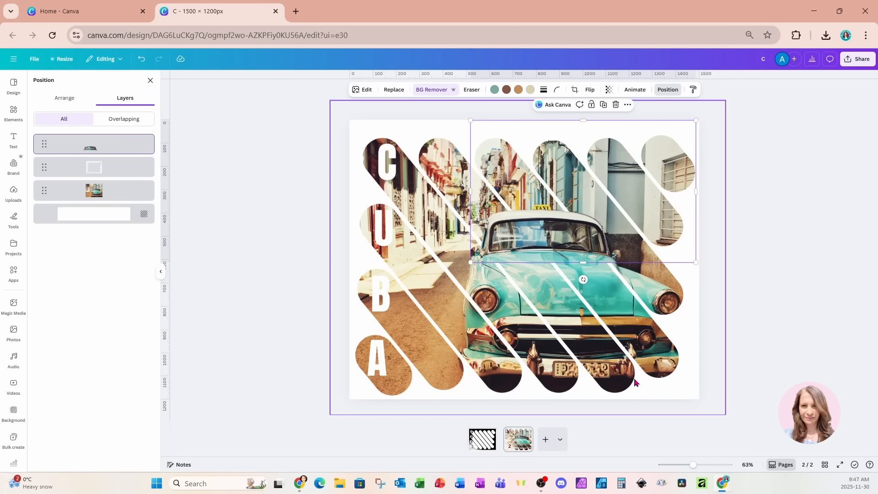
Step: Duplicate the cropped car, align it over the taxi, and recrop it further in at the left and down to just above the grille
click(604, 106)
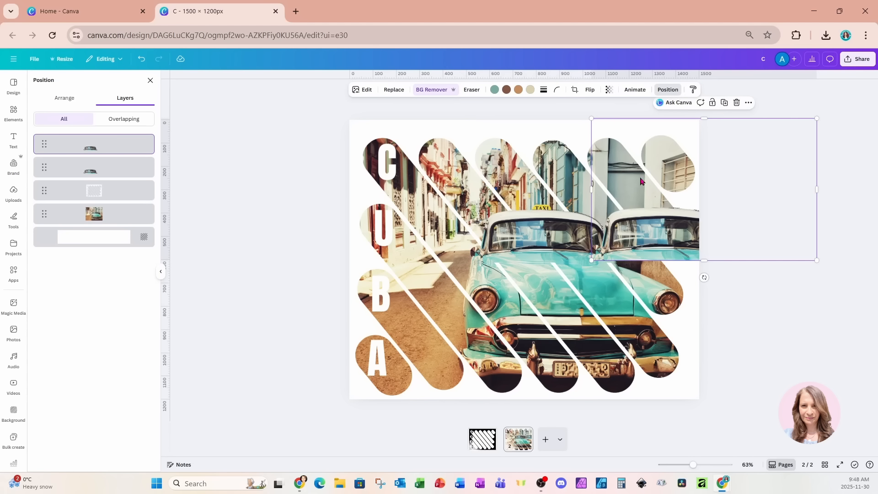
drag(661, 205, 537, 201)
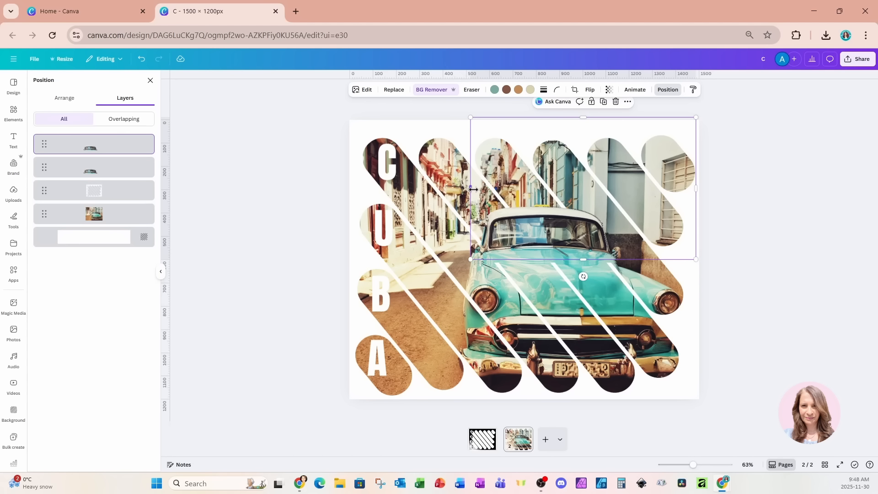
drag(473, 189, 489, 189)
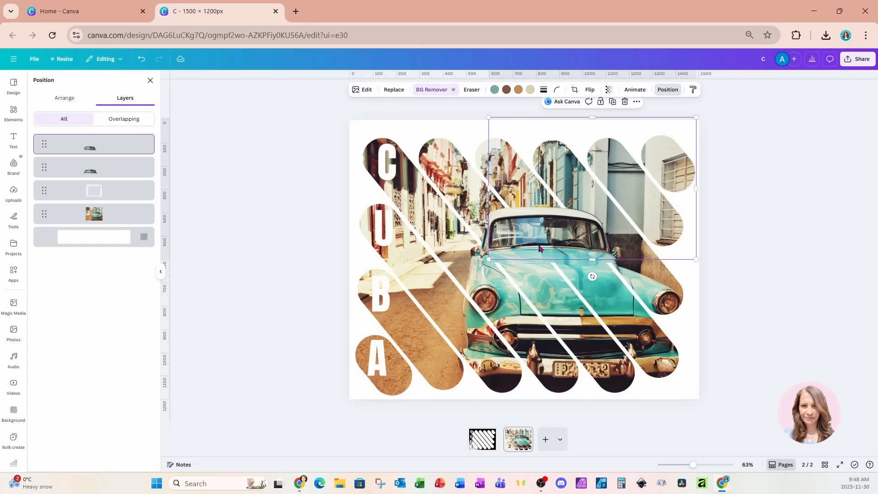
drag(592, 260, 592, 315)
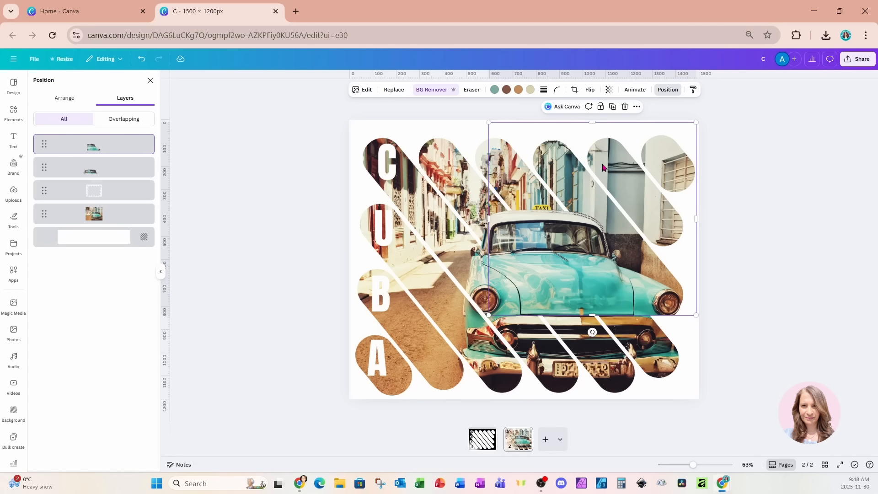
drag(695, 123, 697, 121)
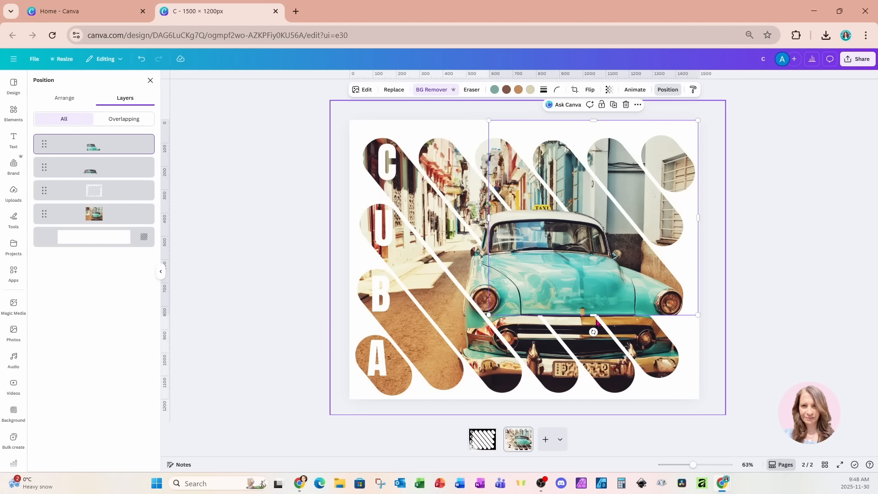
drag(594, 315, 596, 341)
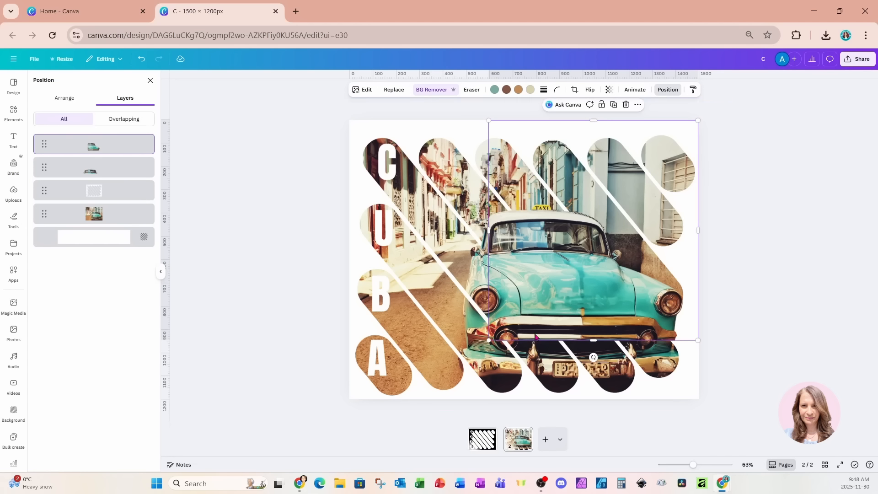
drag(593, 340, 601, 316)
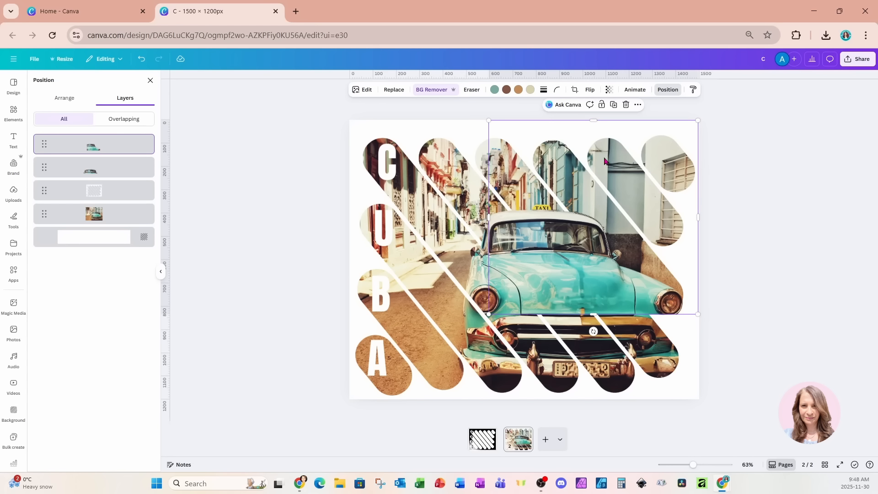
Step: Duplicate the second car crop, align it over the taxi, and recrop it further in at the left and down to the license plate
click(632, 104)
drag(615, 177, 595, 172)
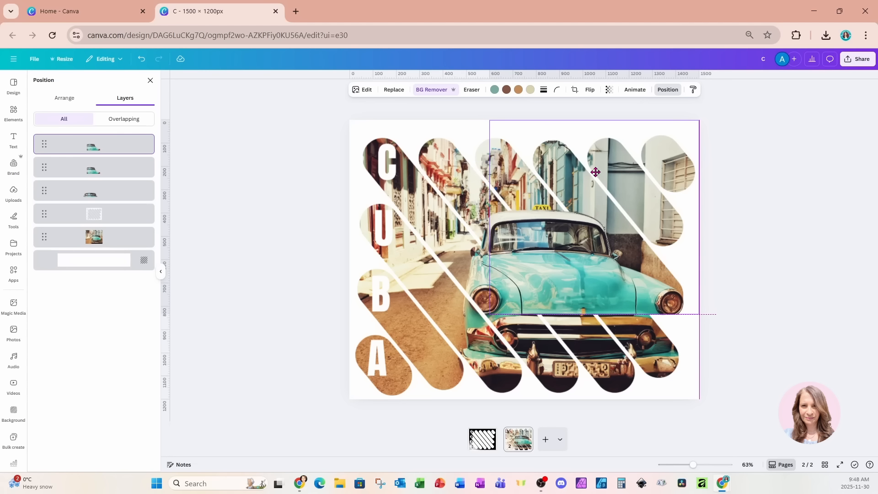
drag(596, 172, 595, 172)
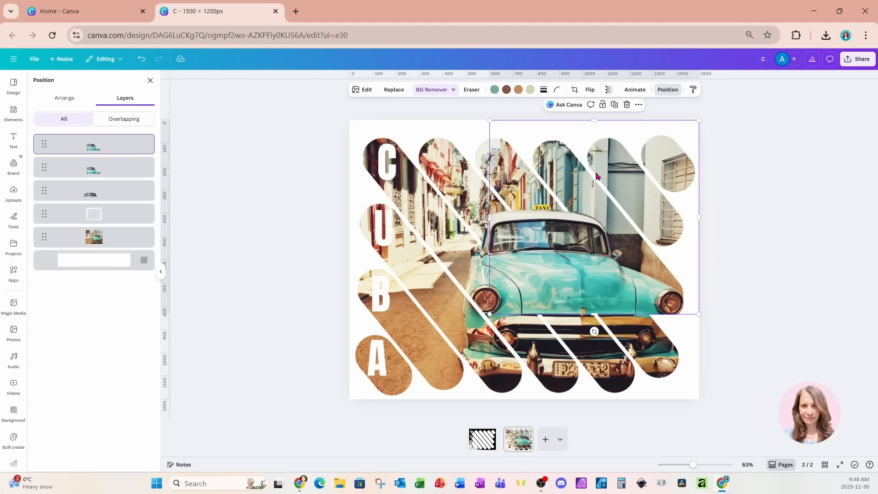
drag(493, 219, 536, 225)
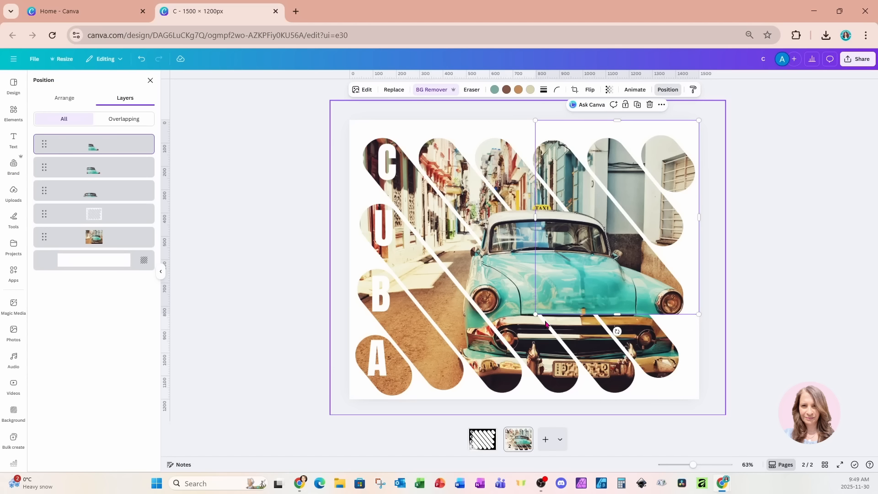
drag(617, 315, 618, 381)
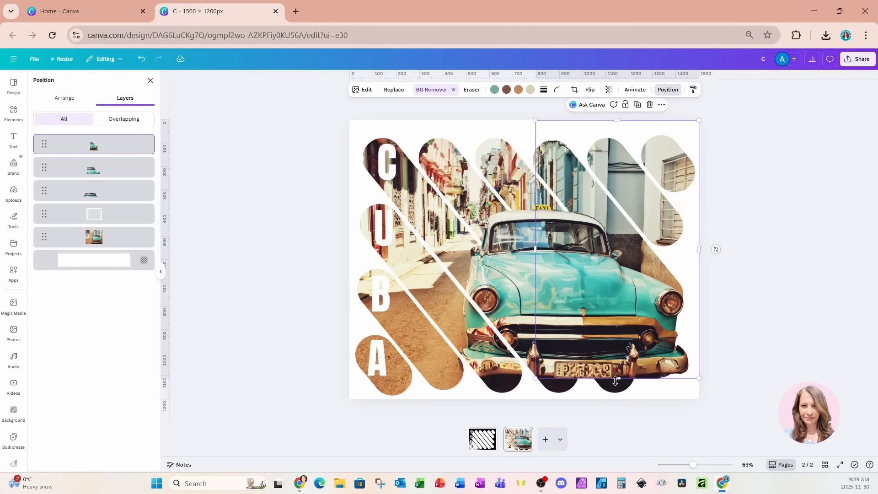
drag(615, 380, 615, 371)
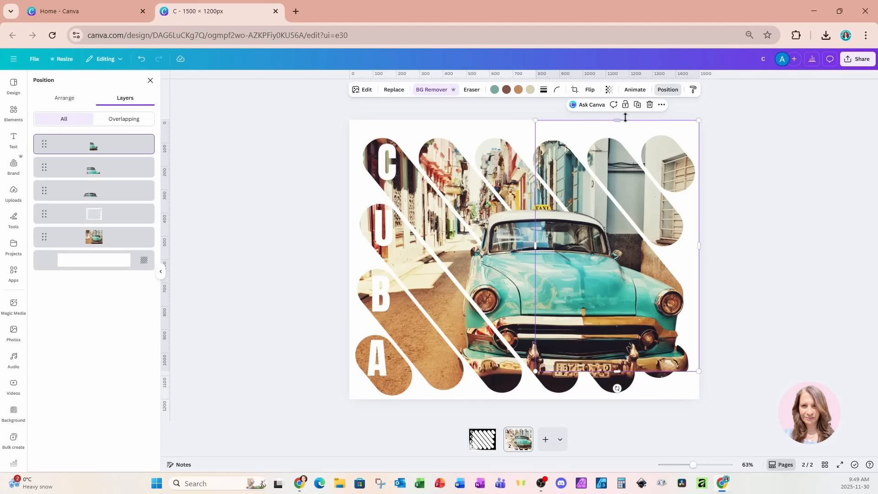
Step: Duplicate the third car crop, align it, and recrop it to about 588 × 1186 px to cover the bumper's right part
click(637, 106)
drag(637, 178, 591, 173)
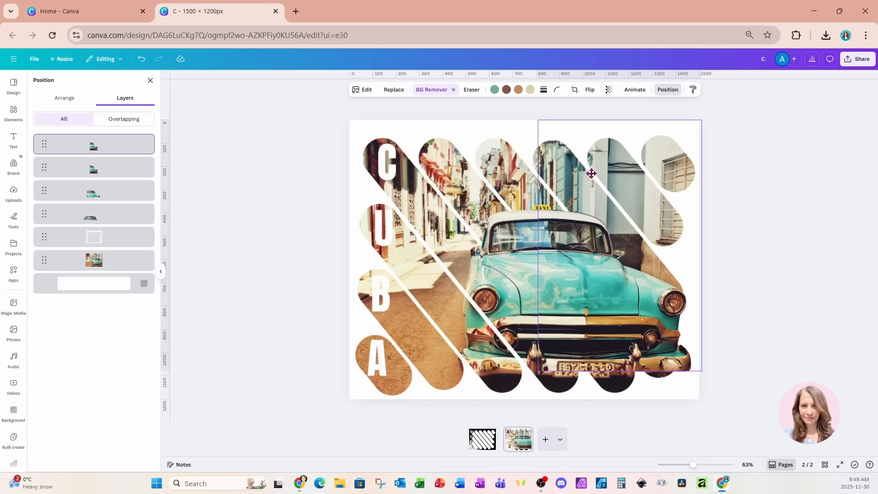
drag(539, 252, 564, 264)
drag(630, 371, 629, 398)
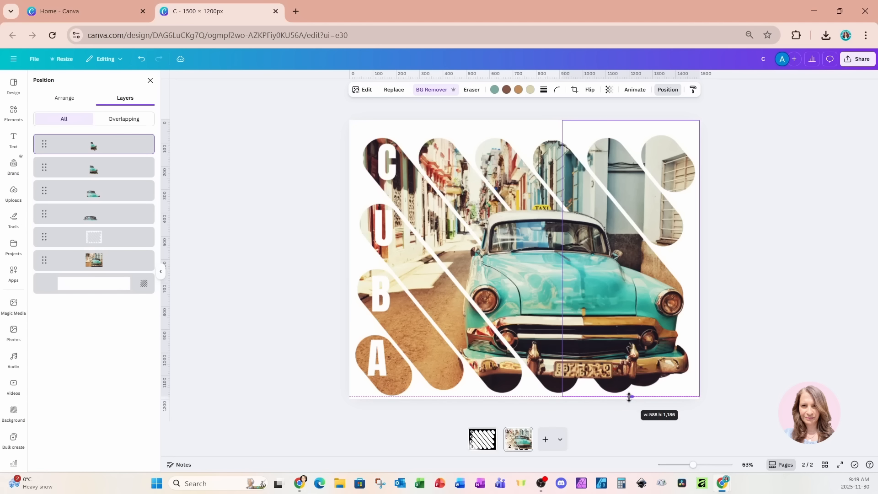
Step: Duplicate page 2 with the finished taxi design as a third page
click(459, 387)
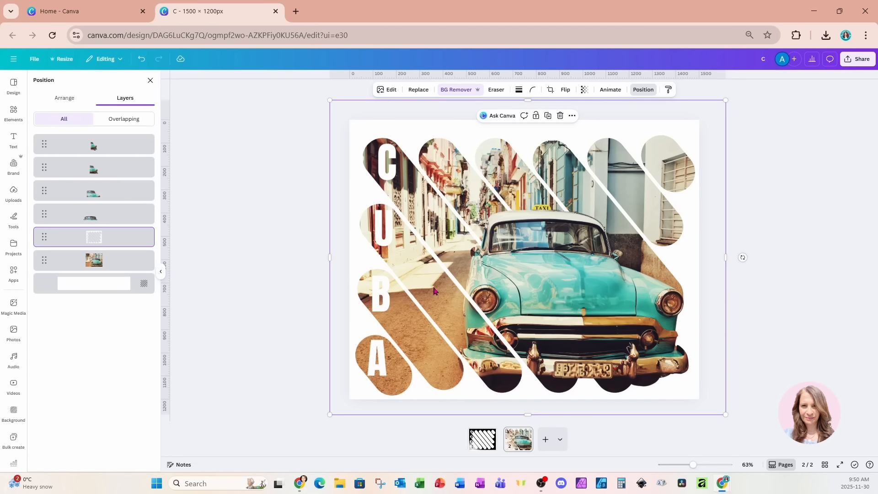
click(523, 447)
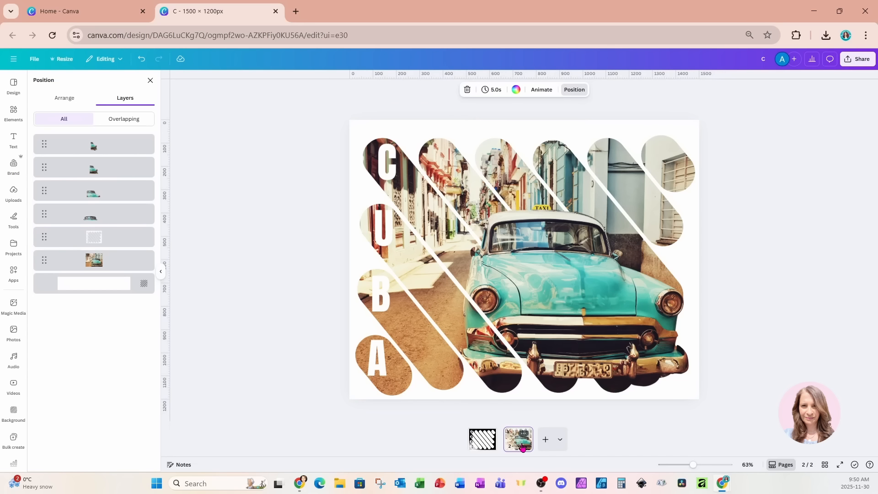
key(ctrl+d)
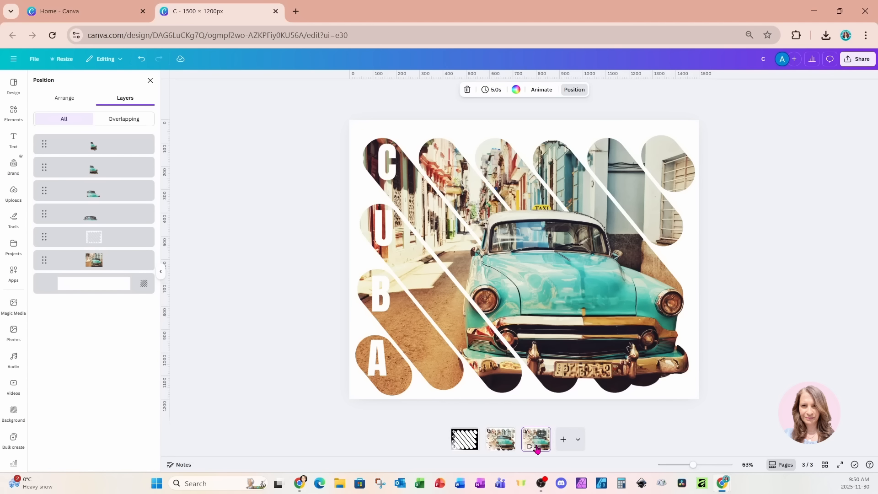
Step: Copy the letters C, U, B and A from page 1 onto page 3, then enlarge and align them over the cut-out letters at size 134
click(467, 447)
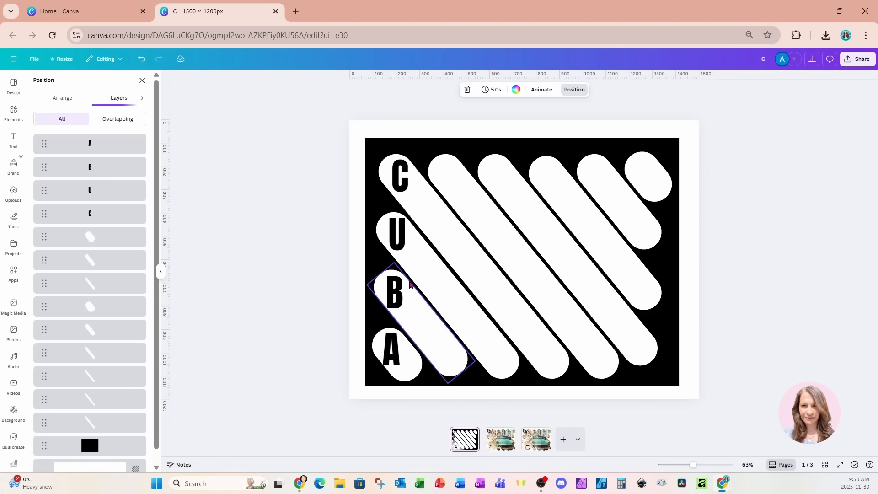
click(400, 183)
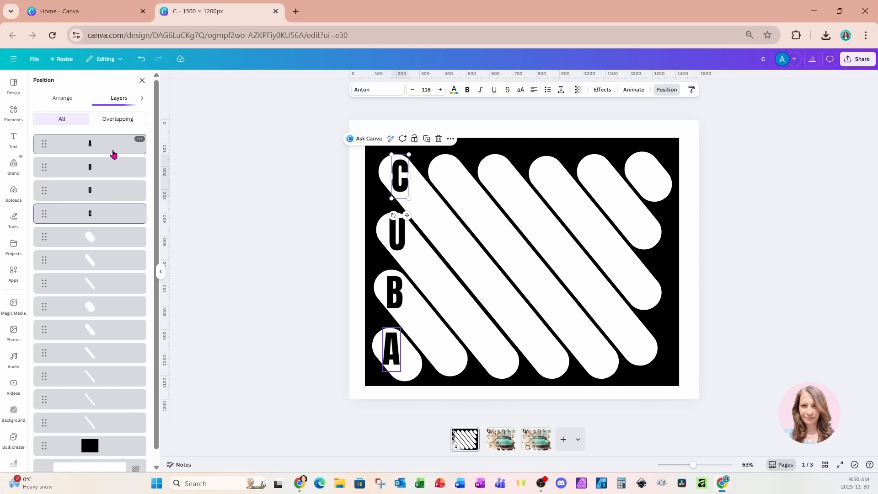
shift+click(114, 148)
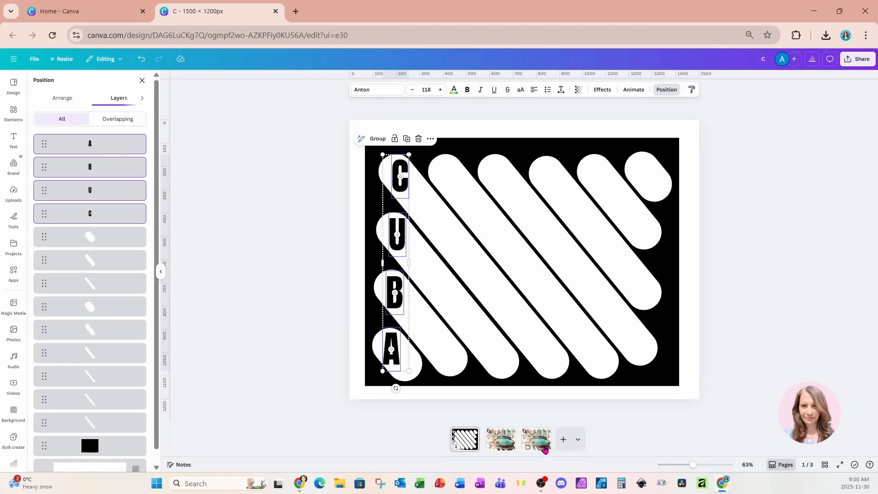
click(541, 443)
click(527, 364)
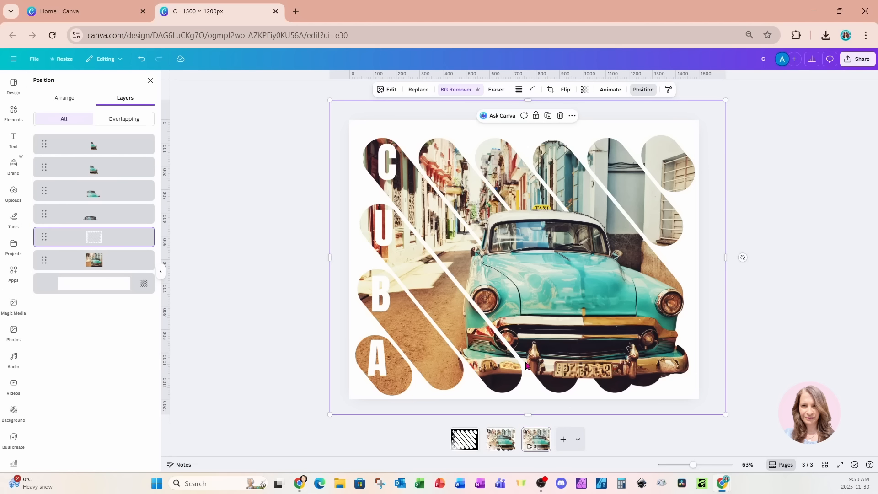
key(ctrl+v)
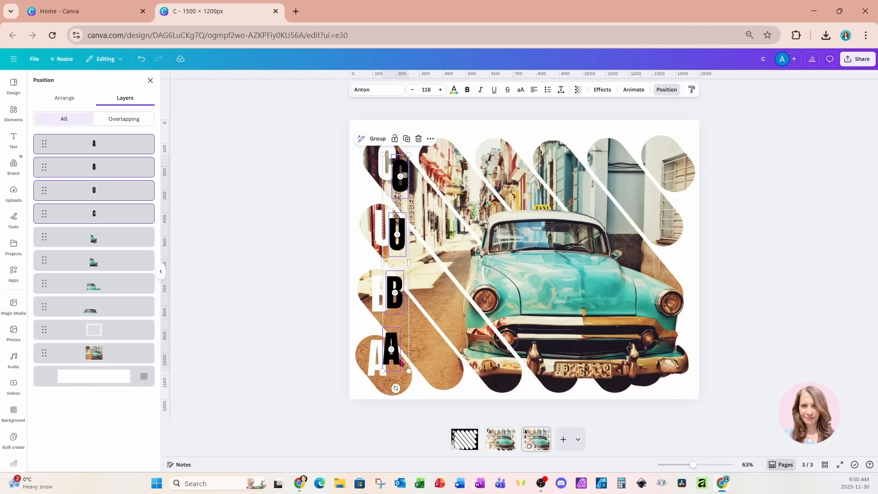
mouse_move(398, 358)
mouse_down()
mouse_move(385, 341)
mouse_move(399, 385)
mouse_move(388, 373)
mouse_up()
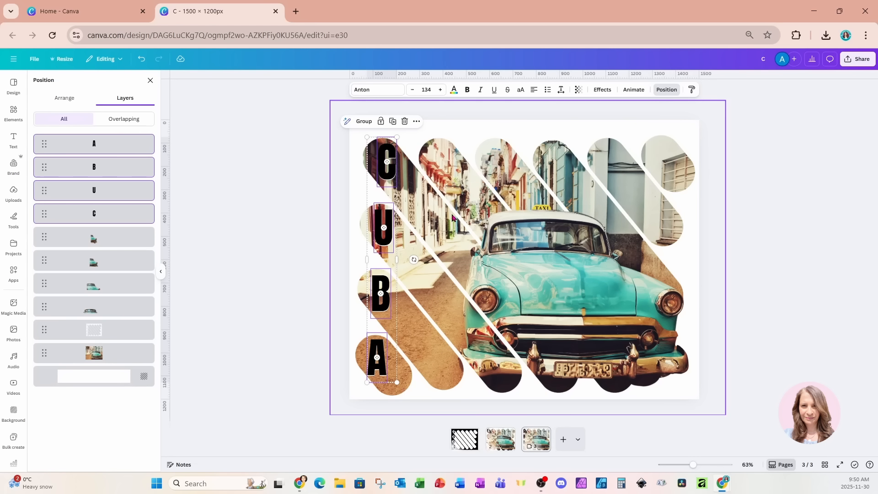
Step: Recolor the four CUBA letters from black to the bright turquoise-blue default solid color
click(454, 90)
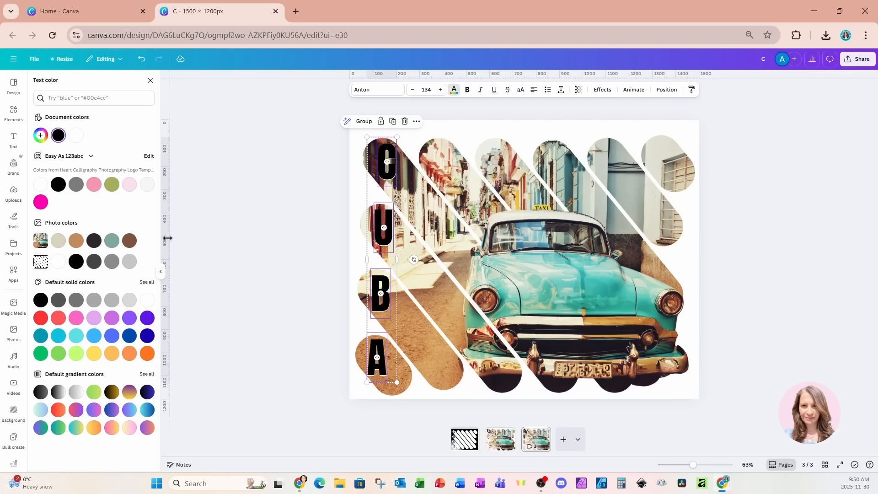
click(58, 337)
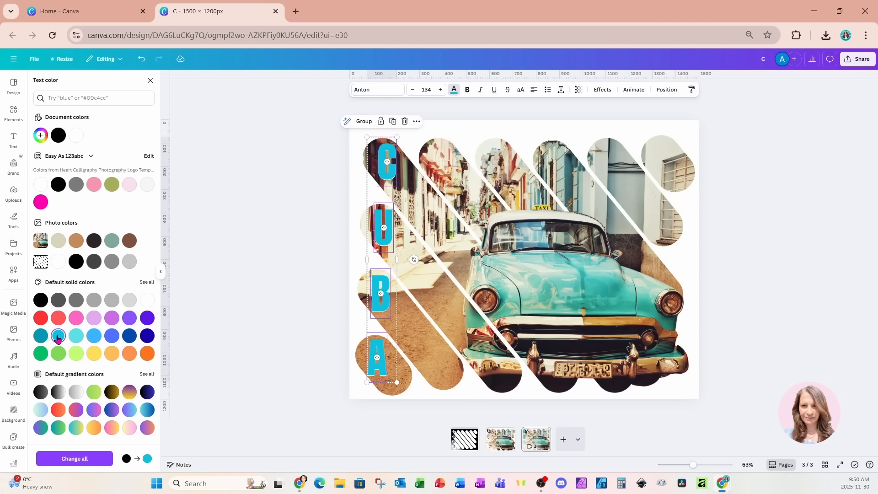
click(40, 335)
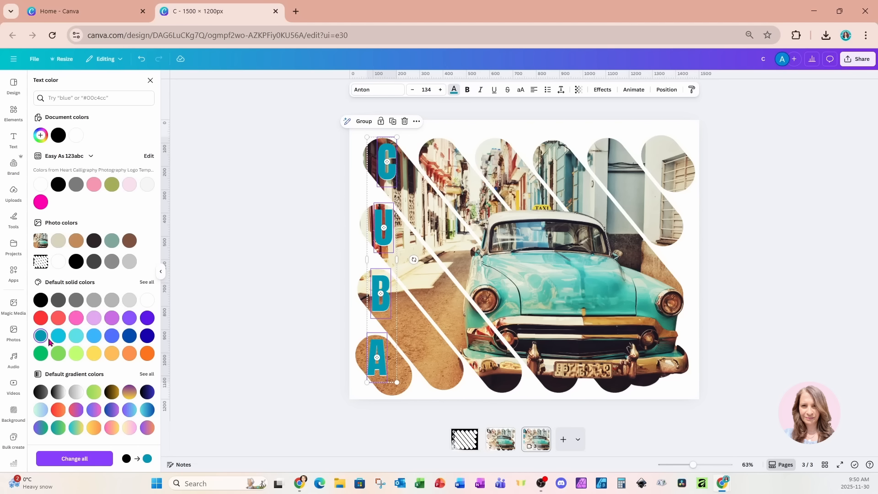
click(61, 341)
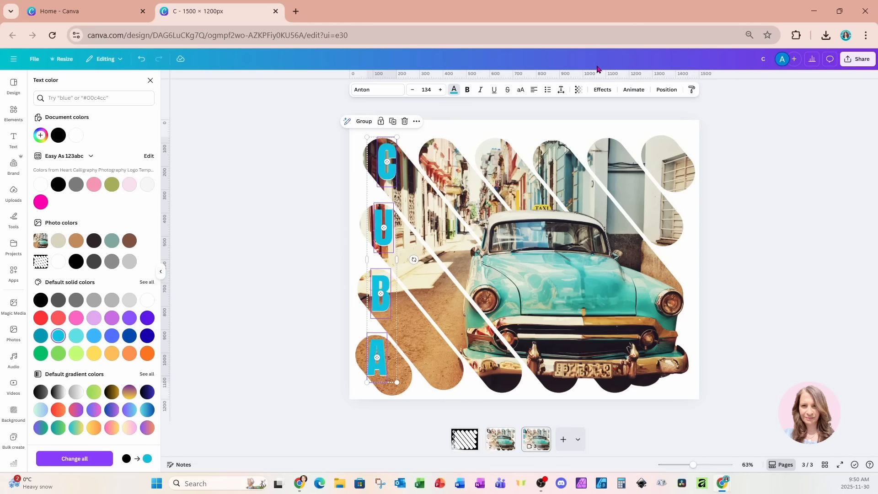
Step: Apply the Outline text effect to the four CUBA letters with thickness 50 and an orange default solid color
click(596, 90)
click(133, 171)
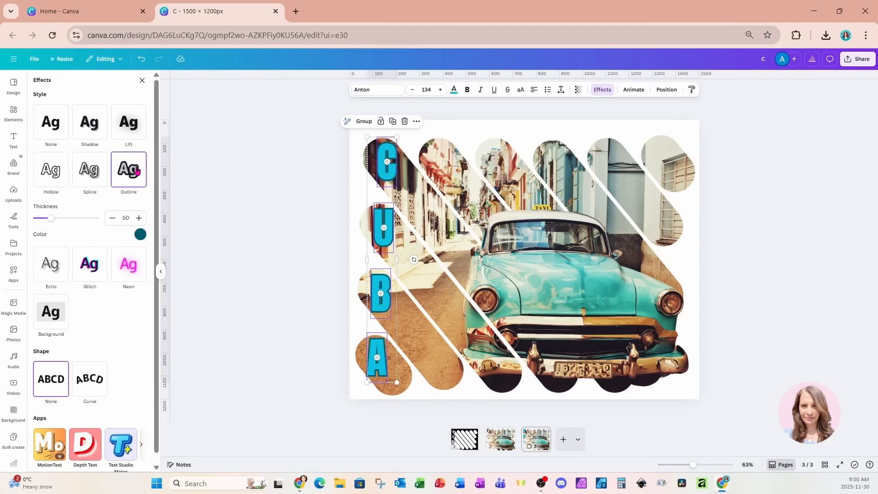
click(141, 234)
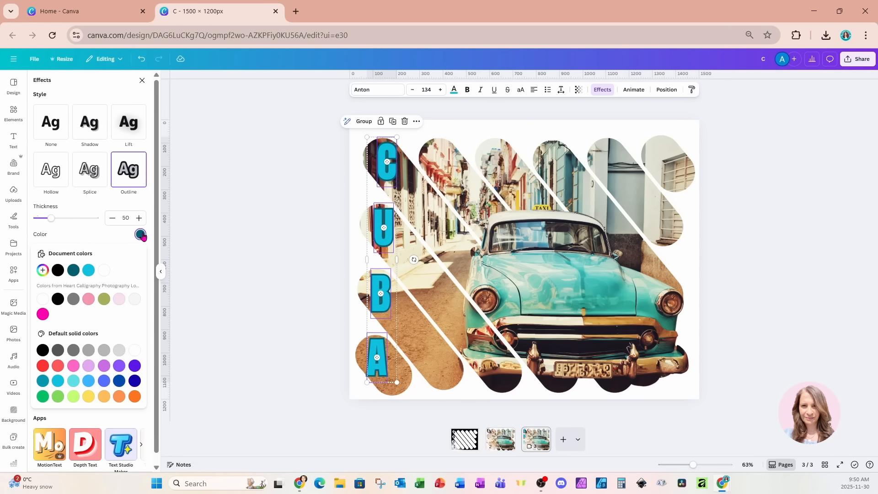
click(104, 270)
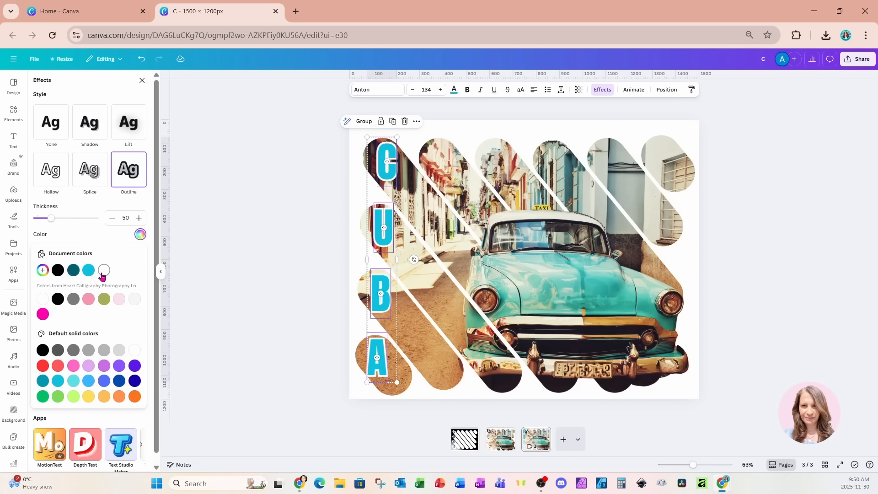
click(105, 397)
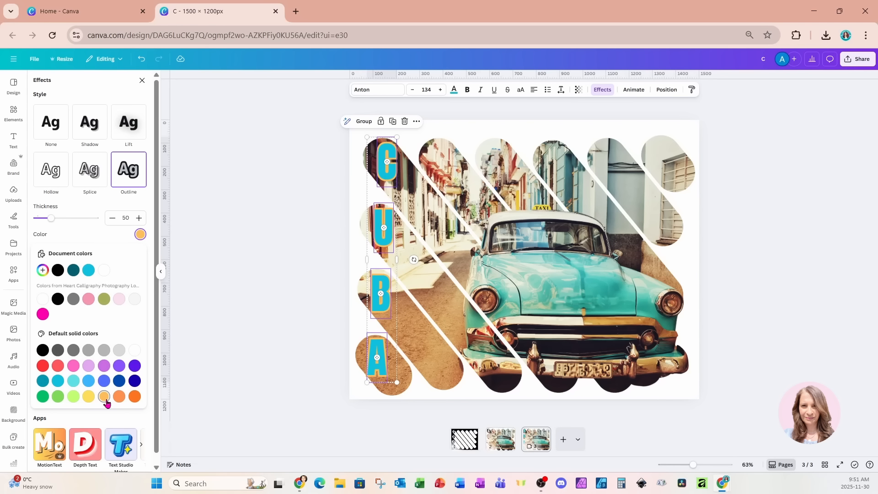
click(139, 400)
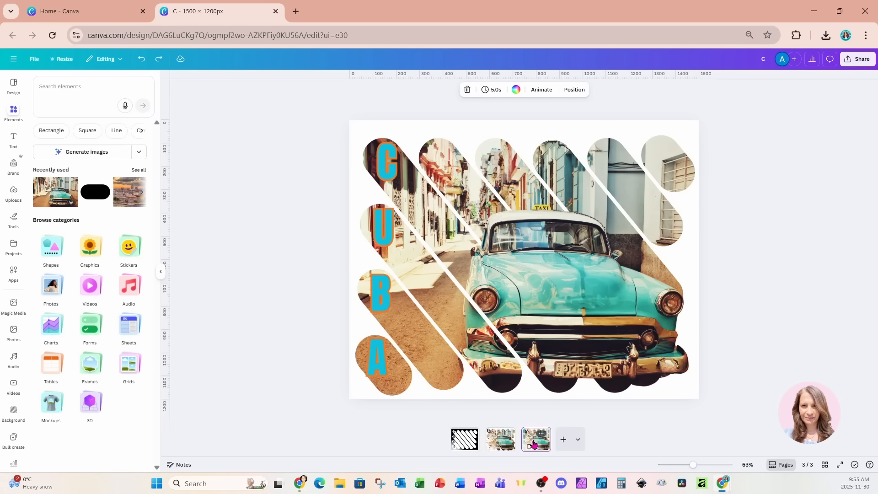
Step: Duplicate page 3 and delete the four turquoise text letters C, U, B and A from the copy on page 4
key(ctrl+d)
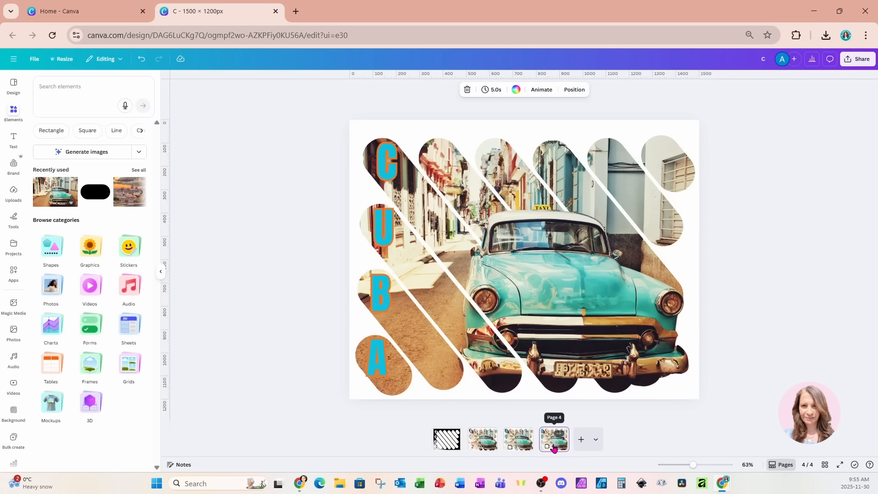
click(394, 168)
click(390, 217)
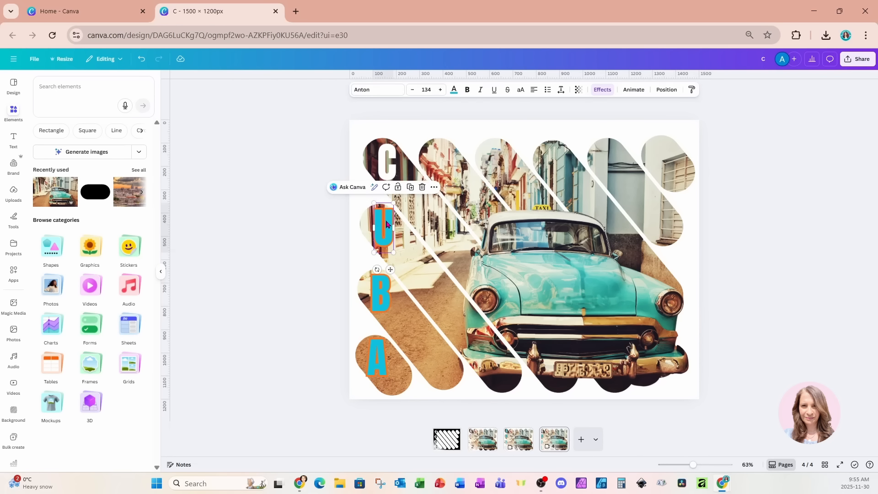
click(388, 295)
key(Delete)
click(380, 358)
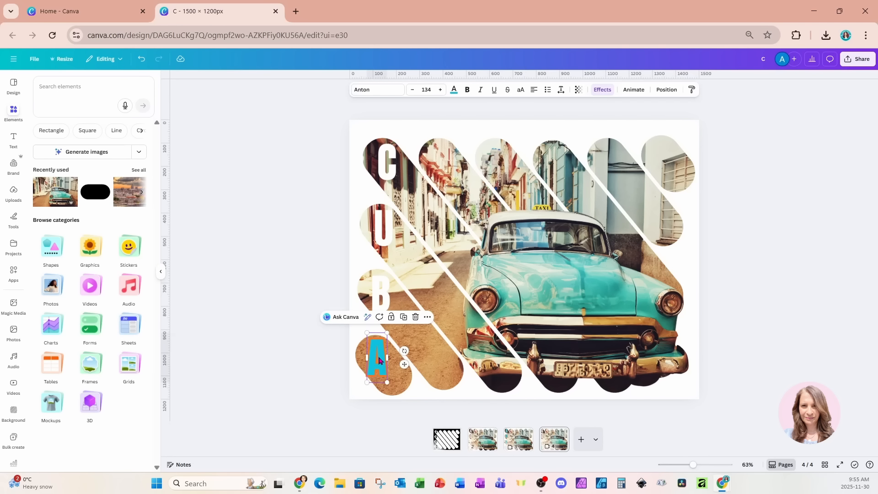
key(Delete)
Step: Erase the white letters C, U, B and A from page 4's diagonal-bar overlay with the Pixel Eraser at size 28
click(442, 142)
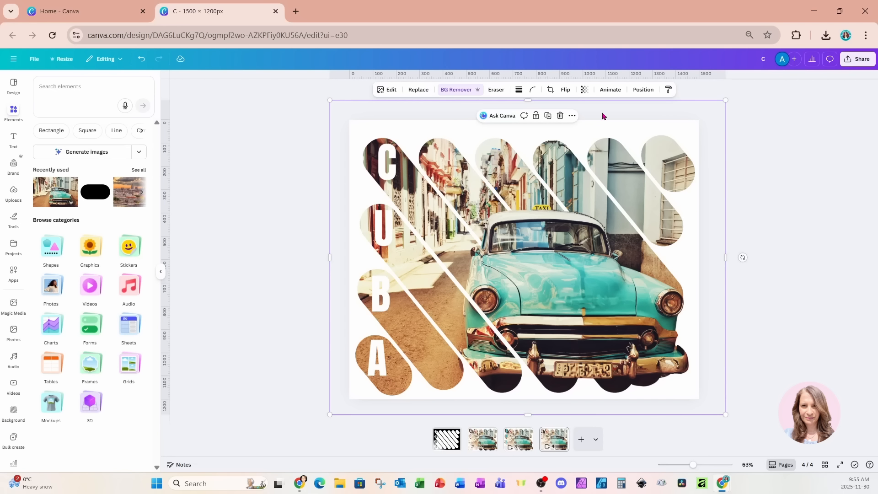
click(457, 91)
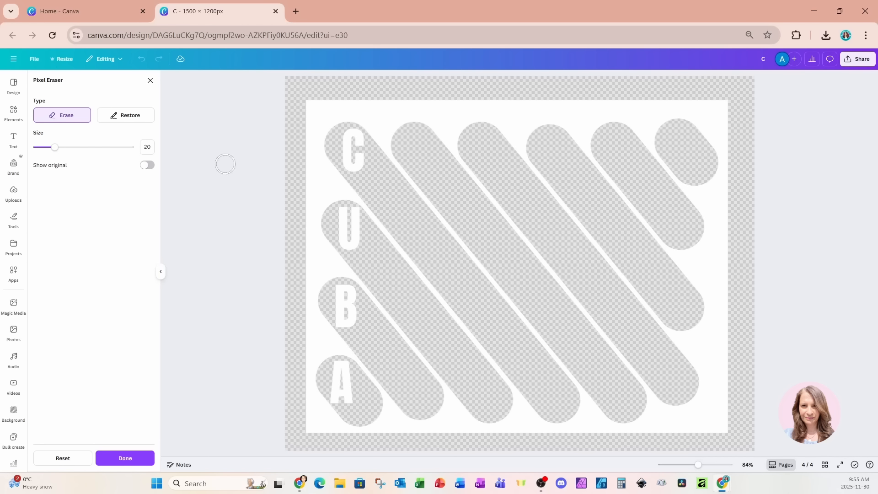
drag(55, 147, 62, 147)
drag(353, 130, 353, 170)
drag(349, 208, 349, 248)
mouse_move(346, 286)
mouse_down()
mouse_move(341, 374)
mouse_move(348, 402)
mouse_move(343, 391)
mouse_up()
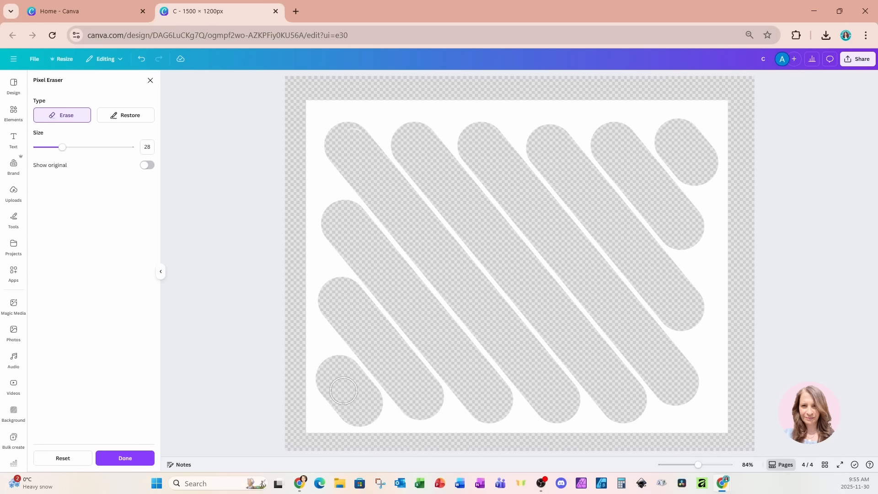
click(137, 464)
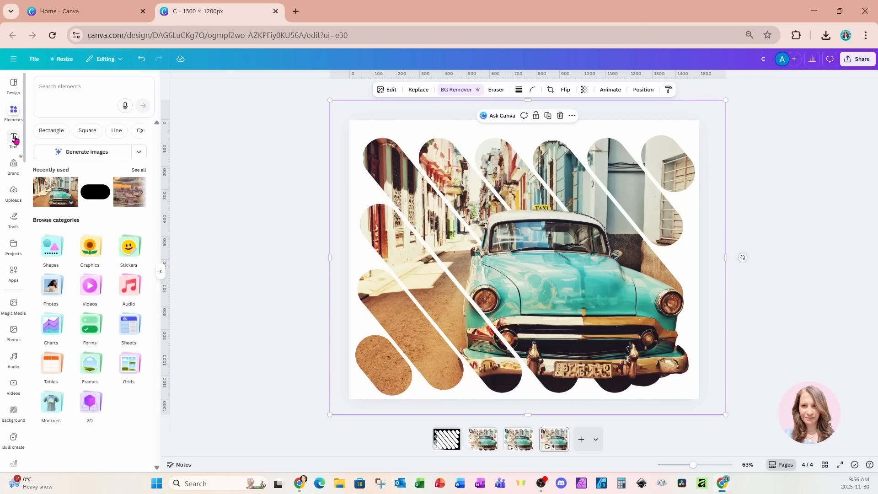
Step: Add a heading over the upper-left bars of page 4 reading CUBA vertically, one letter per line
click(14, 138)
click(53, 170)
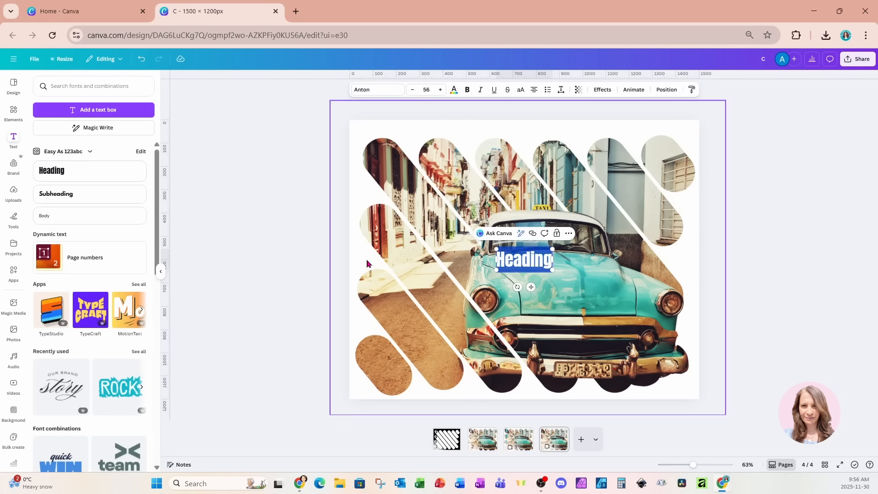
drag(531, 287, 416, 194)
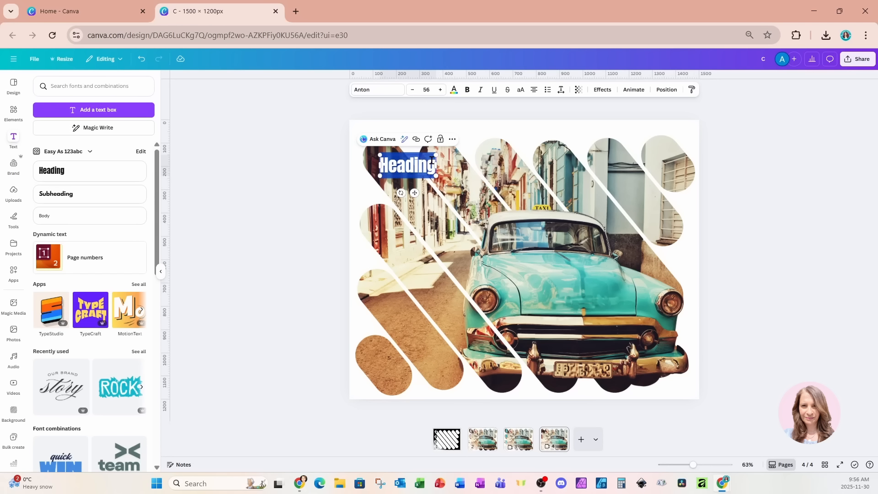
key(BackSpace)
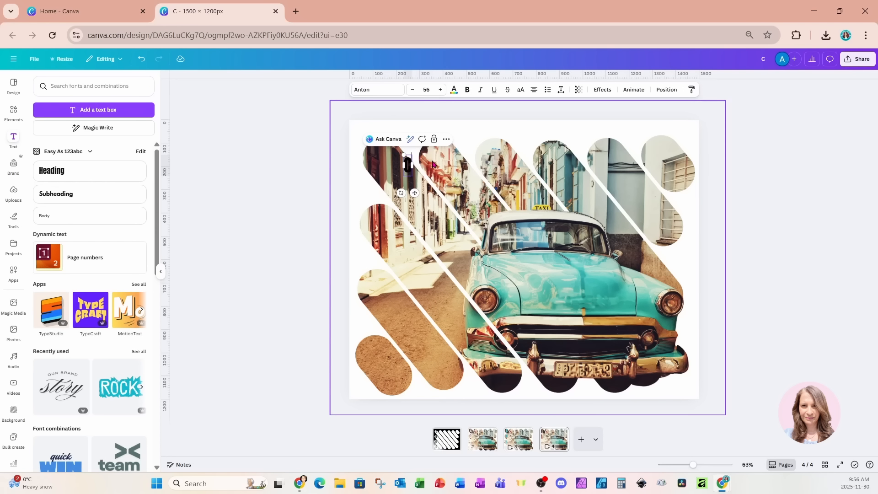
text(C)
key(Return)
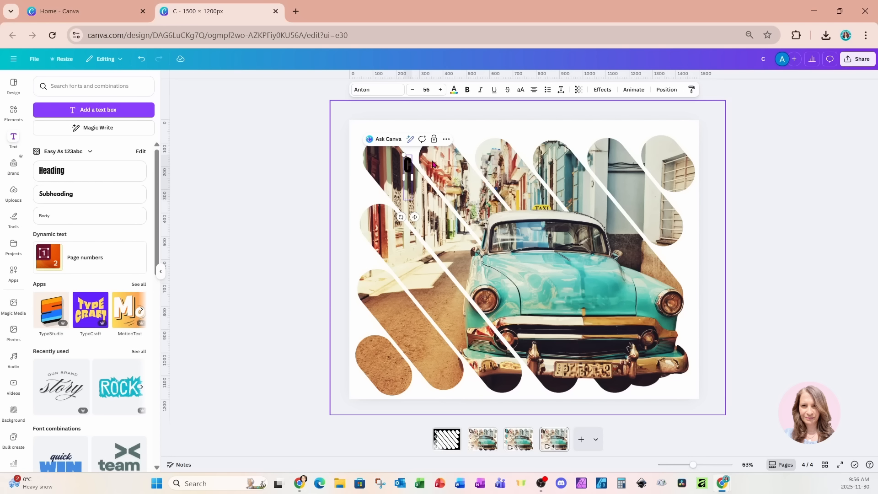
text(U)
key(Return)
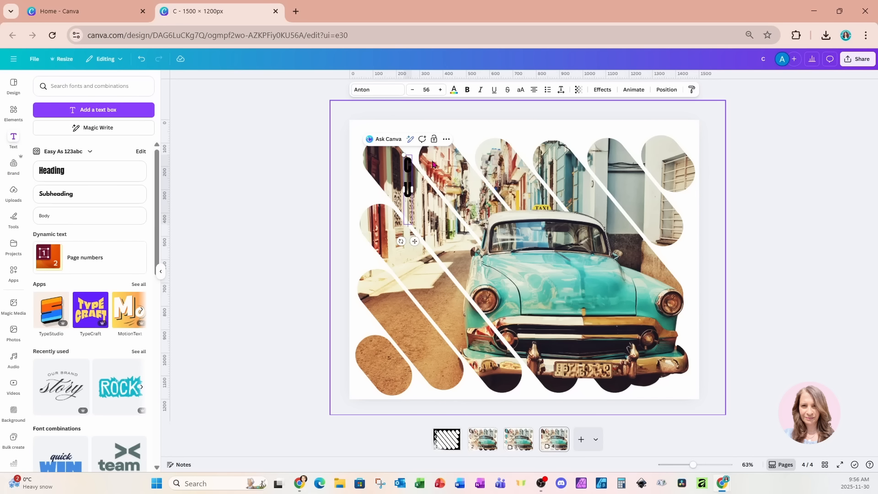
text(B)
key(Return)
text(A)
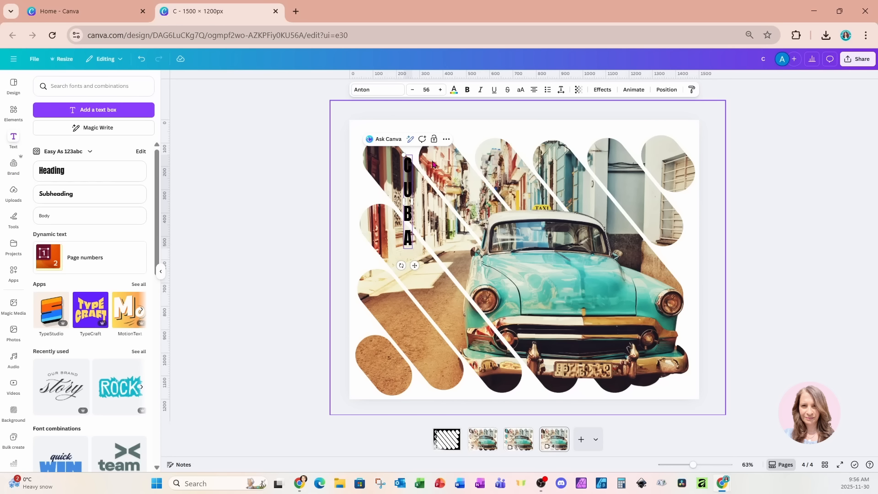
Step: Enlarge the vertical CUBA text to size 163 and position it along the left ends of the diagonal bars
drag(402, 157, 402, 132)
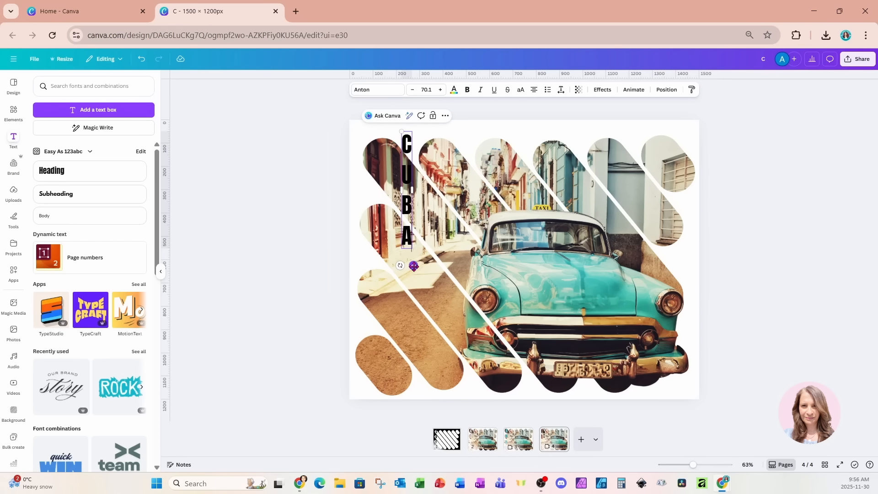
drag(414, 265, 393, 283)
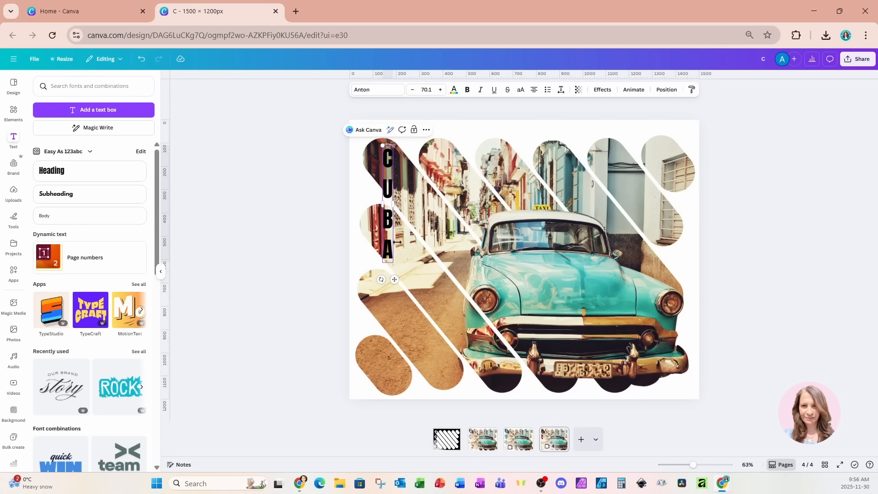
drag(383, 145, 367, 101)
drag(393, 262, 405, 385)
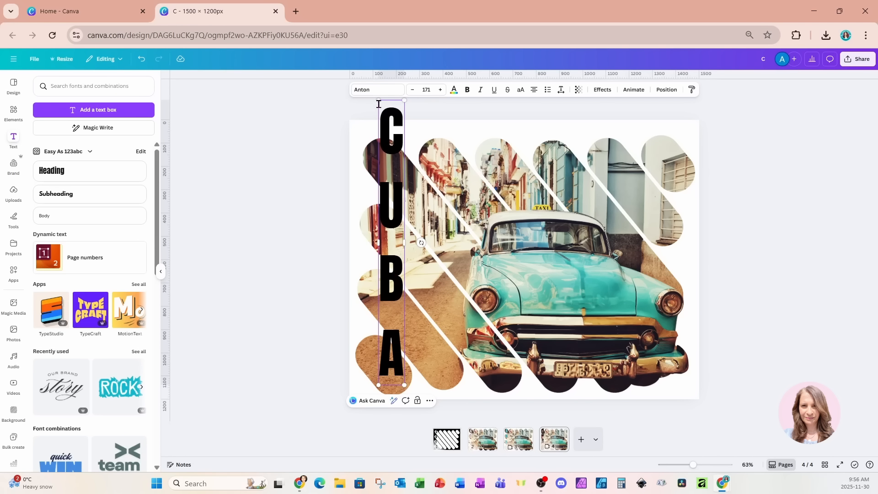
drag(379, 101, 383, 138)
click(408, 234)
drag(401, 241, 390, 238)
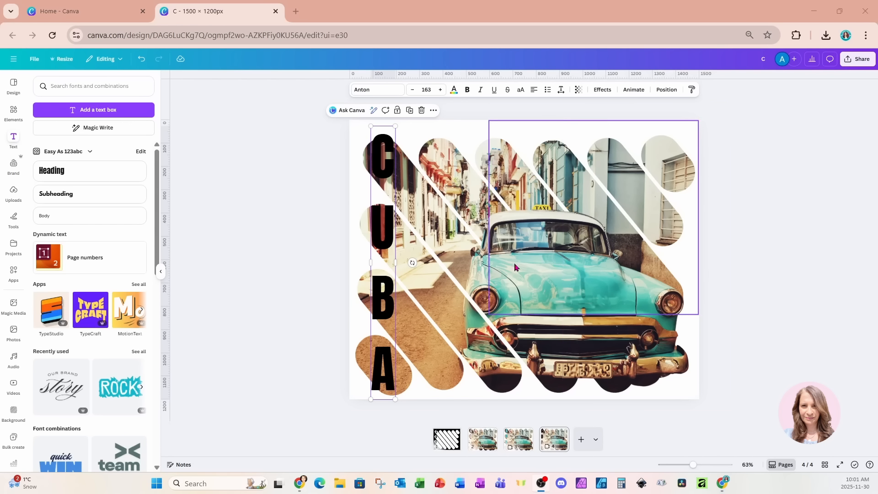
Step: Reduce the CUBA text's line spacing to 0.99 and enlarge it to size 215 to span the design's height
click(561, 90)
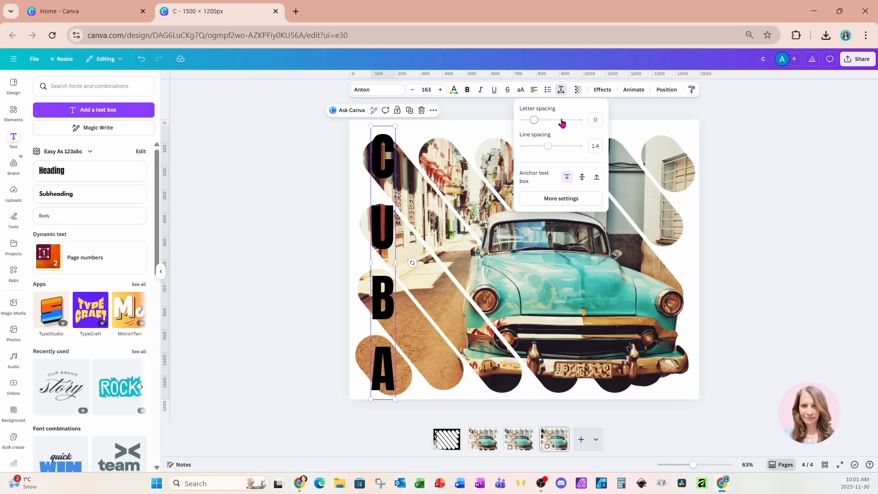
drag(548, 150, 538, 150)
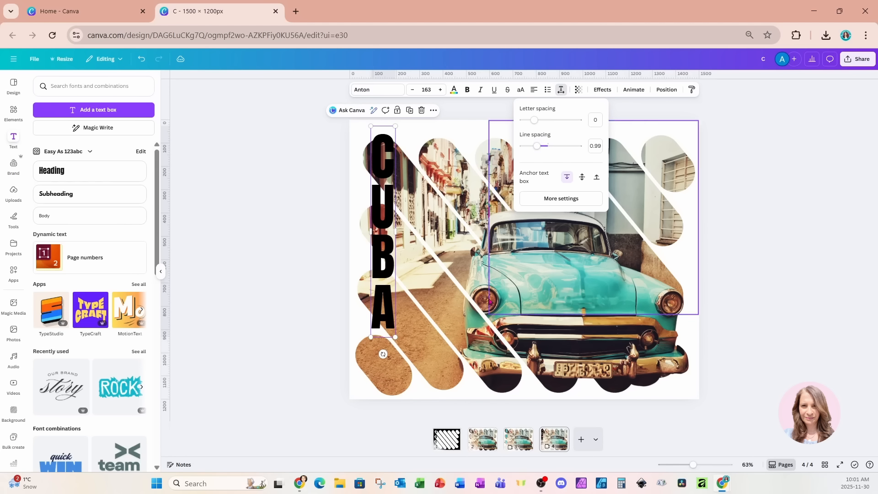
drag(395, 337, 411, 402)
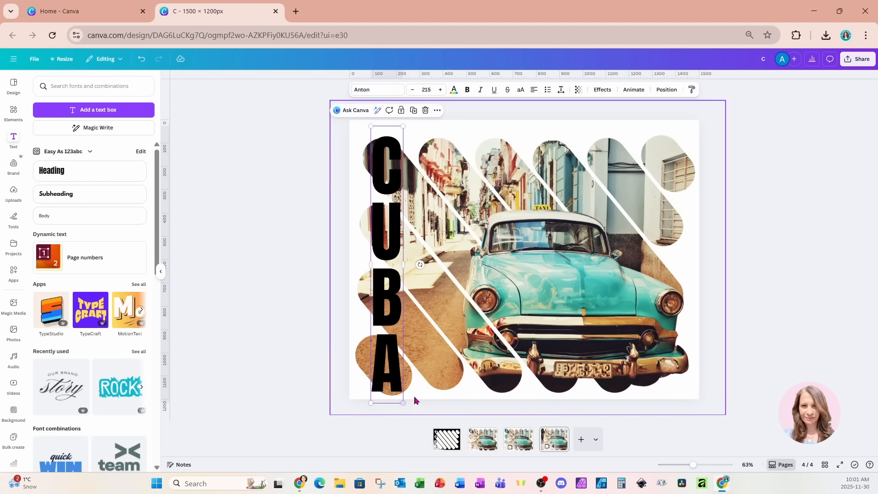
Step: Recolor the vertical CUBA text with the metallic copper gradient from the full set of default gradients
click(453, 90)
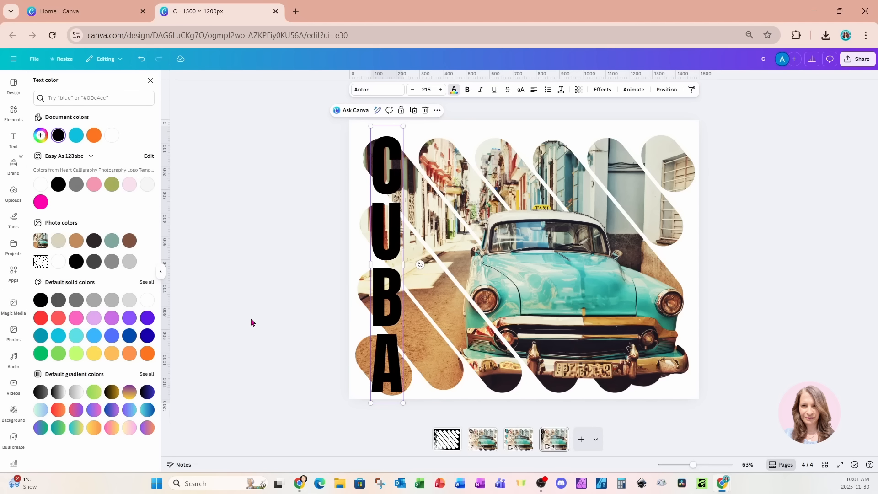
click(144, 376)
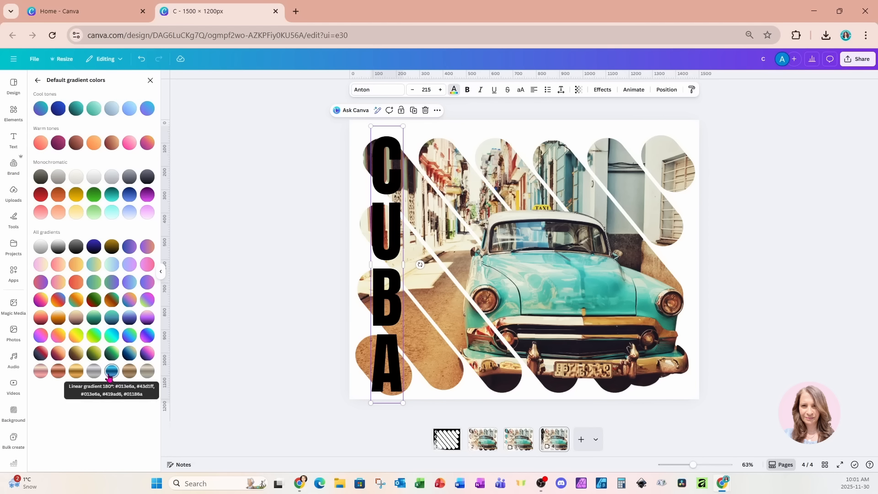
click(59, 372)
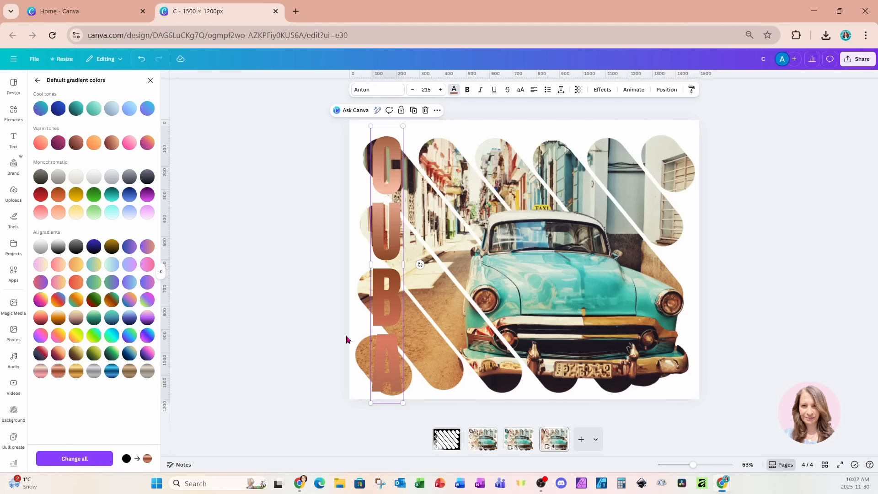
Step: Apply the Splice effect to the CUBA text and set its effect color to the bright turquoise-blue default solid color
click(598, 90)
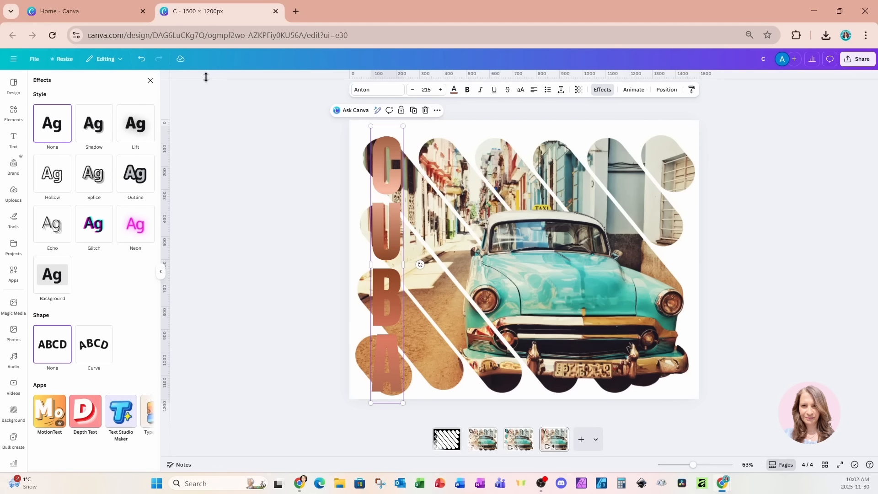
click(102, 185)
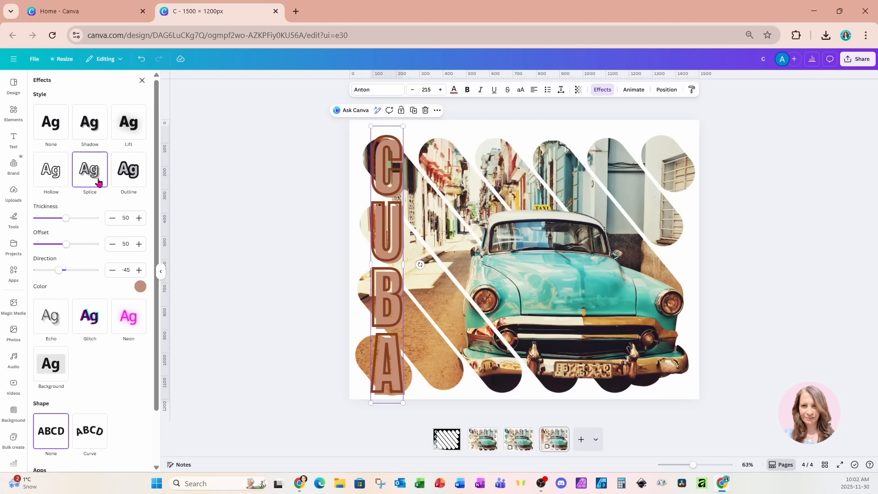
click(141, 287)
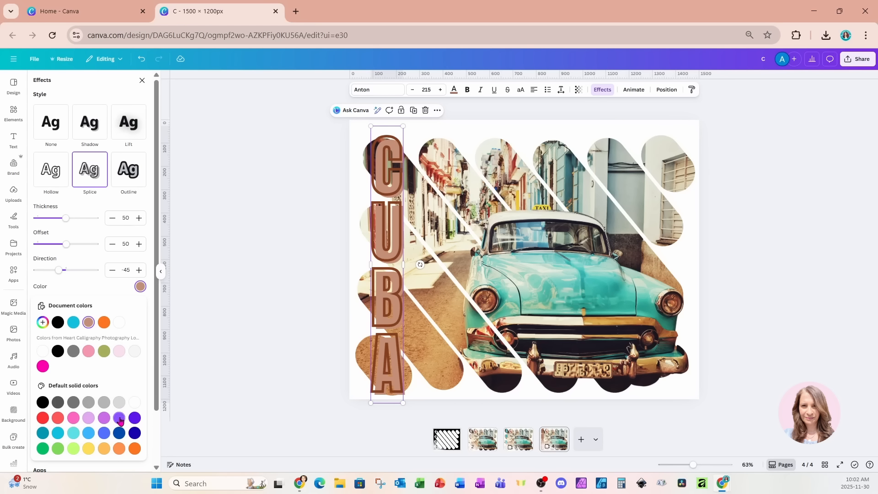
click(57, 433)
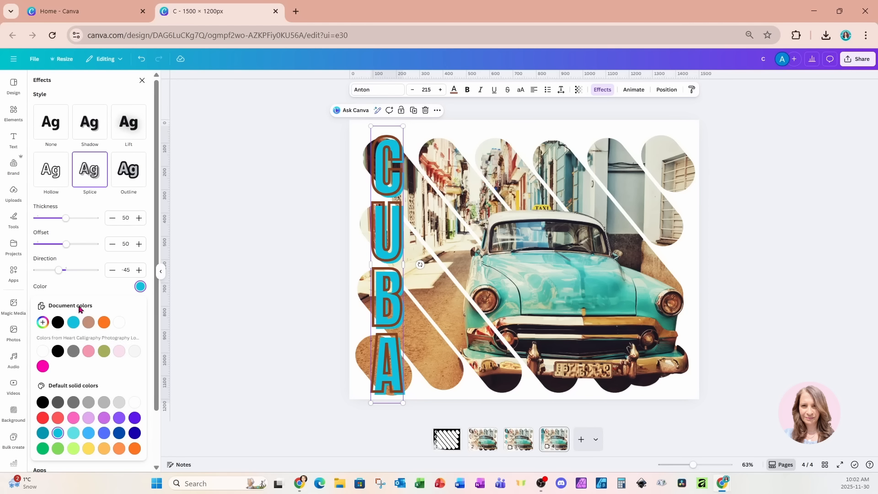
Step: Set the CUBA text's Splice effect color to the turquoise #69CBC0 sampled from the taxi's hood
click(140, 287)
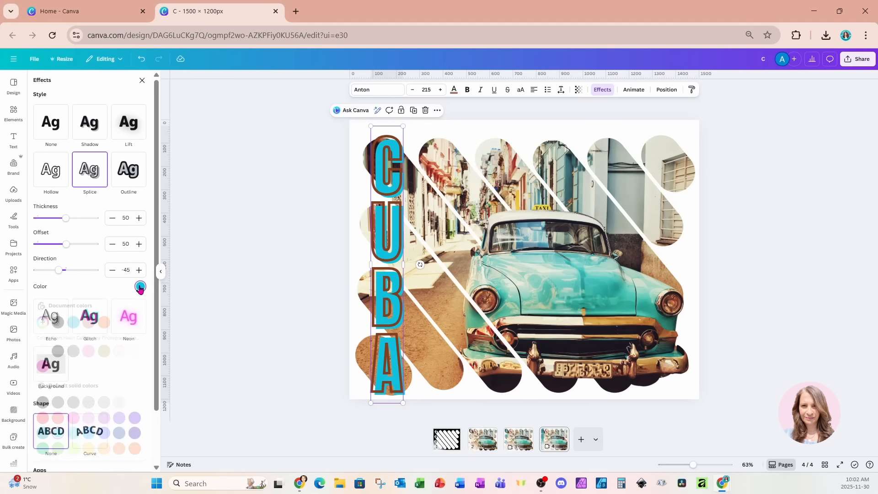
click(140, 287)
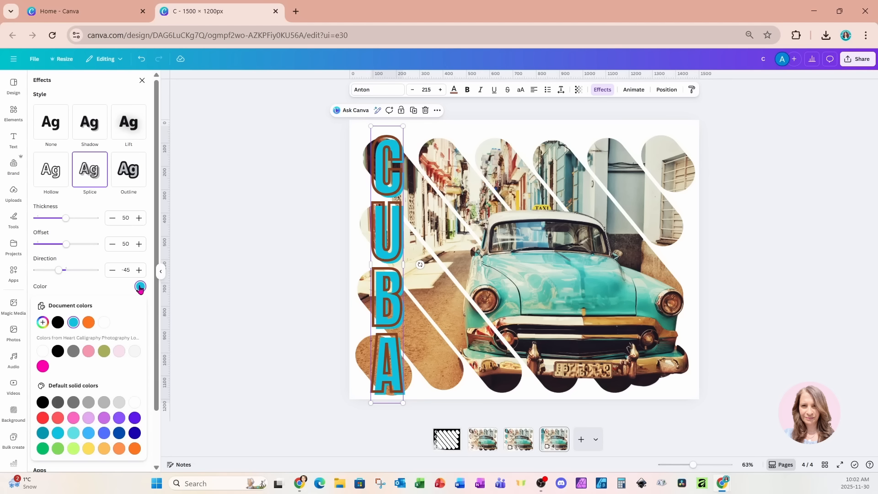
click(44, 323)
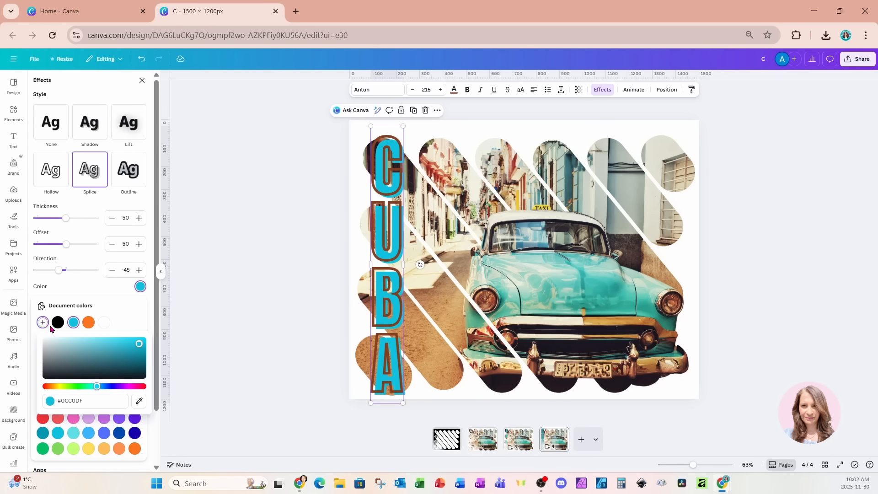
click(138, 402)
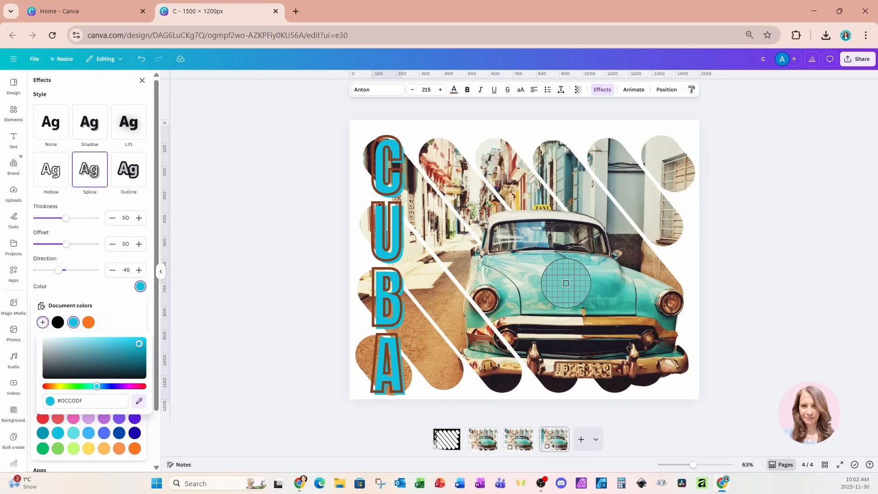
click(566, 284)
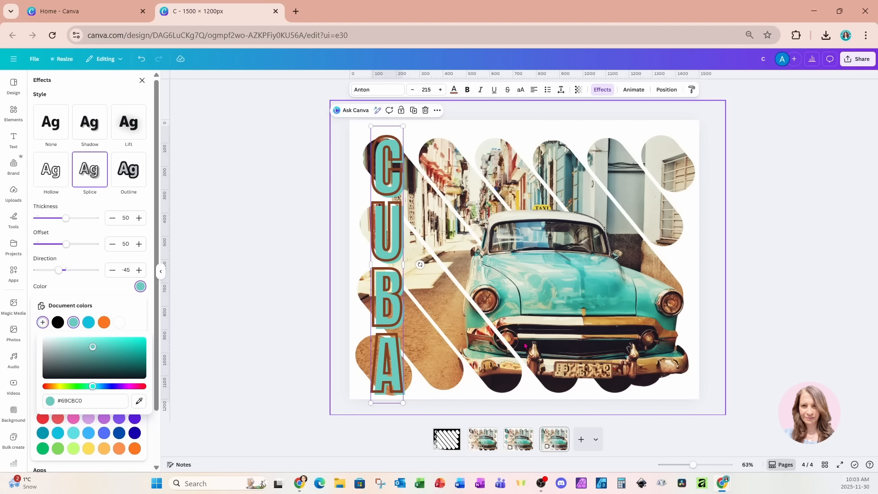
Step: Duplicate page 4 with the vertical CUBA text design
click(557, 444)
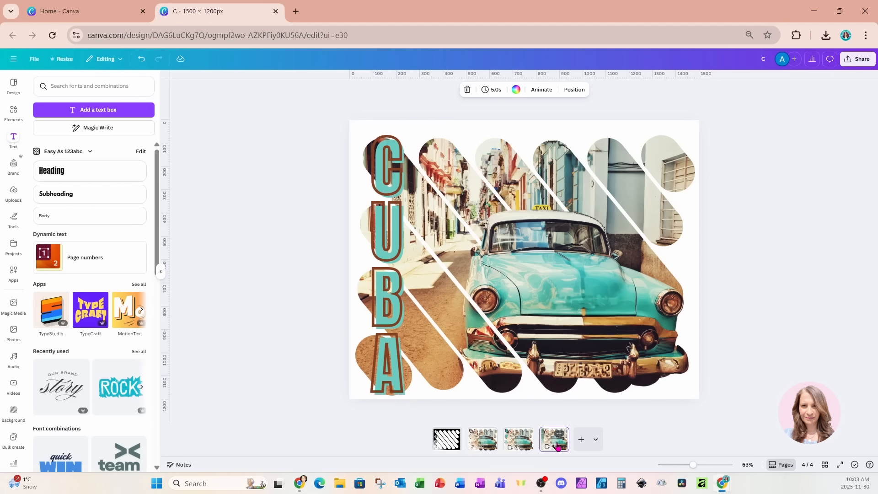
key(ctrl+d)
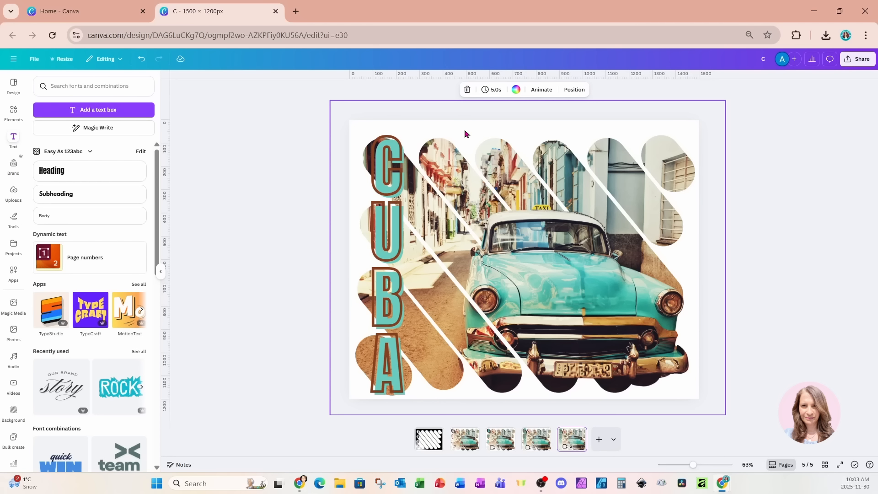
key(ctrl+z)
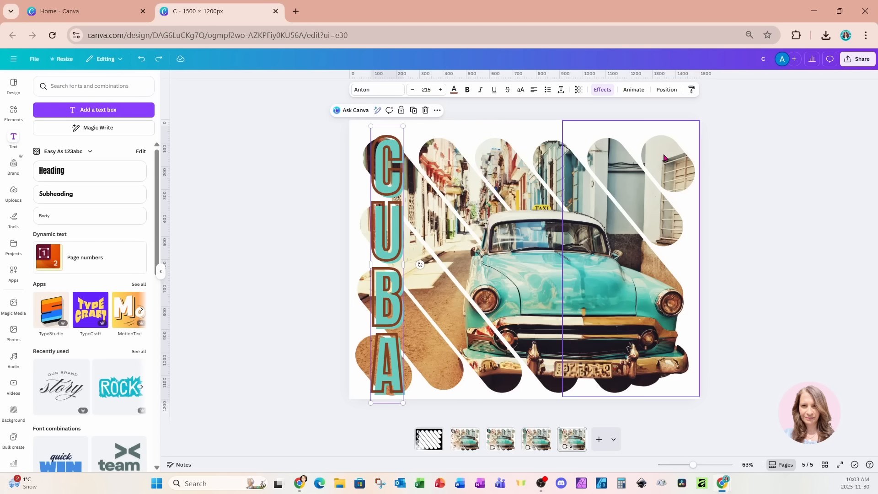
Step: Download only the current page, page 5, as a PNG at size 1
click(861, 61)
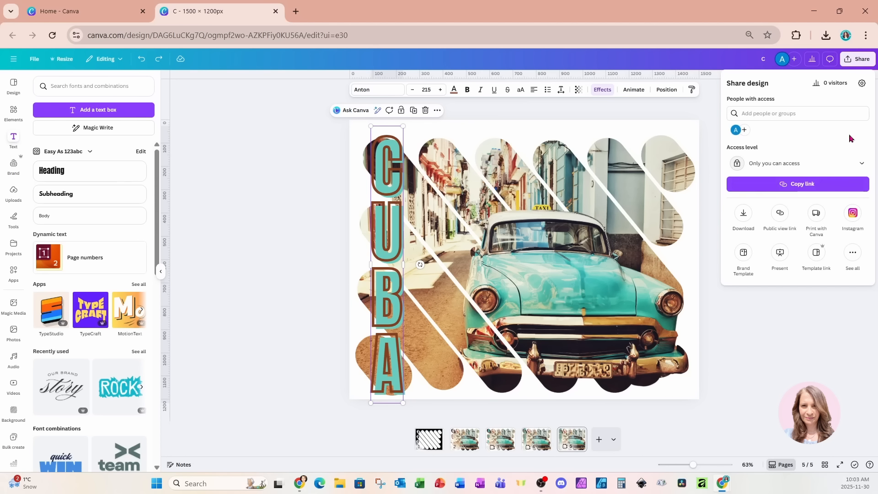
click(745, 214)
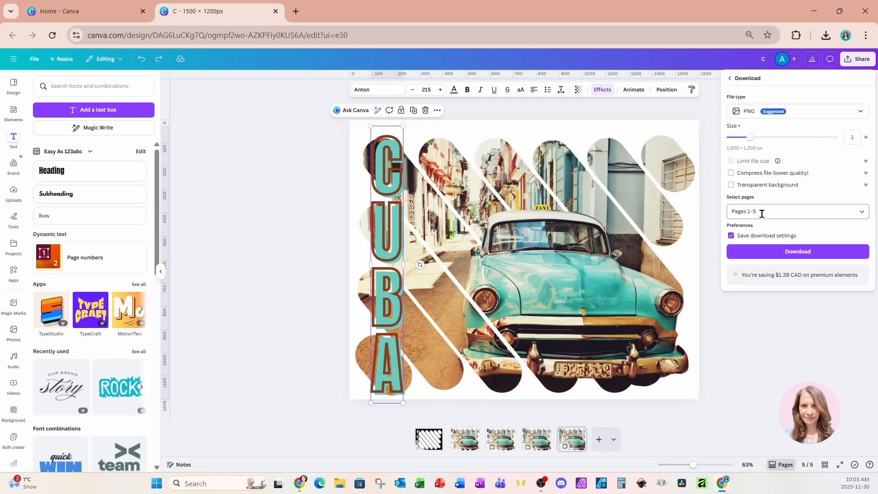
click(760, 211)
click(776, 248)
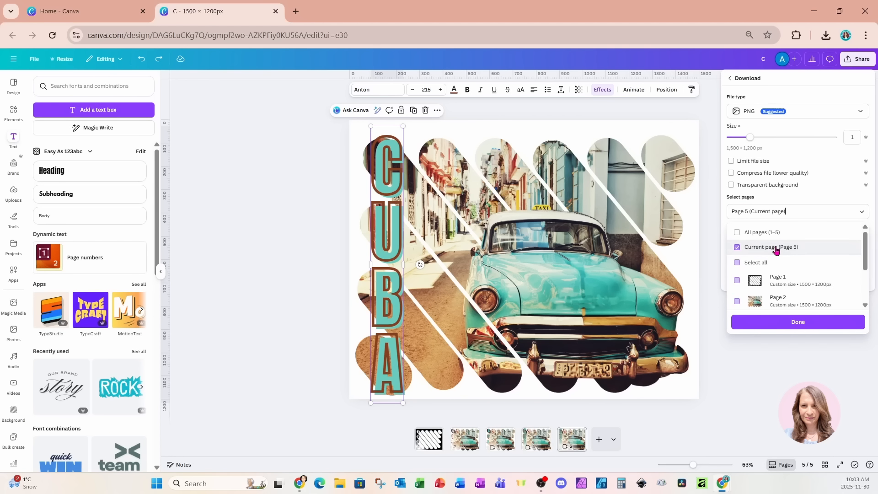
click(769, 323)
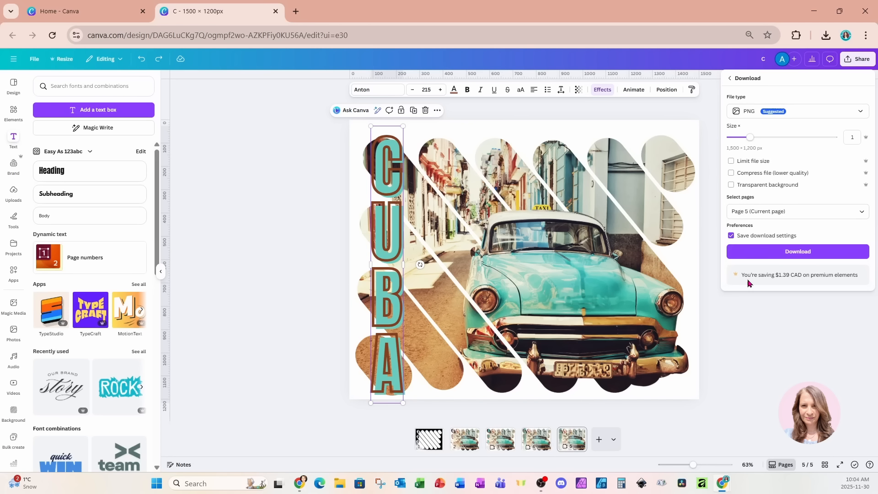
click(744, 253)
Step: Add a blank page with the downloaded CUBA image on it and set the page background to pale pink
click(601, 444)
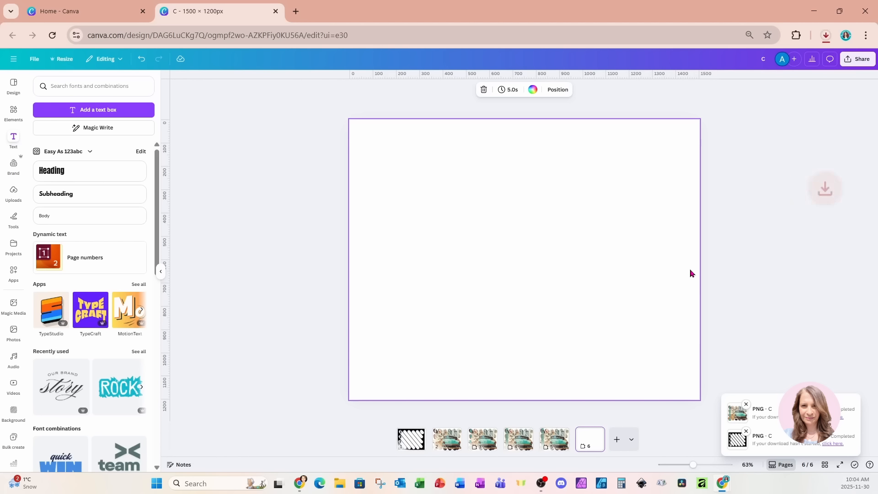
drag(696, 70, 512, 281)
click(485, 125)
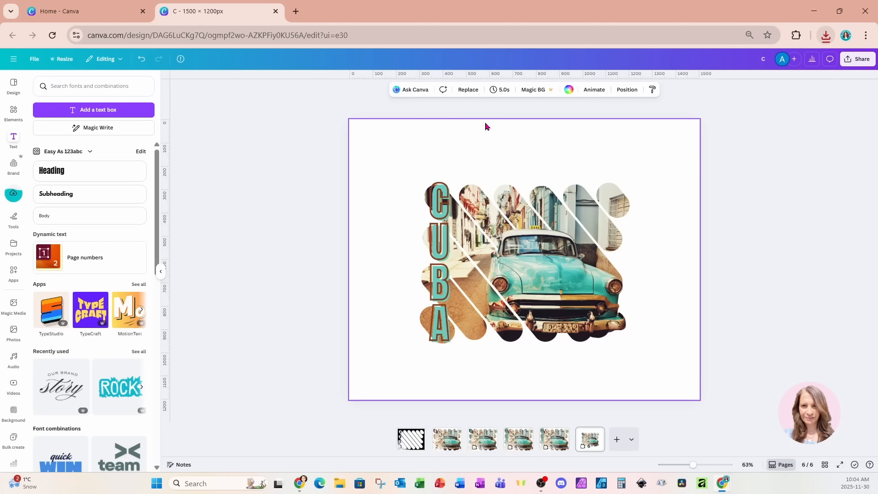
click(568, 90)
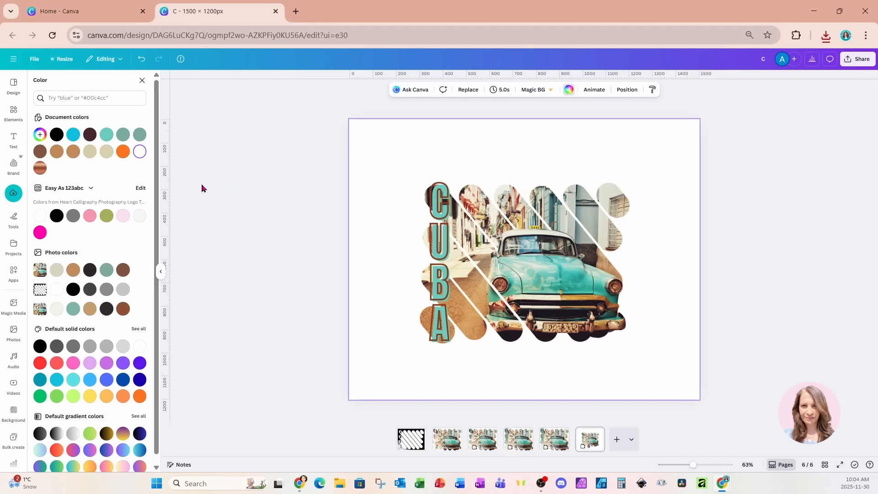
click(123, 216)
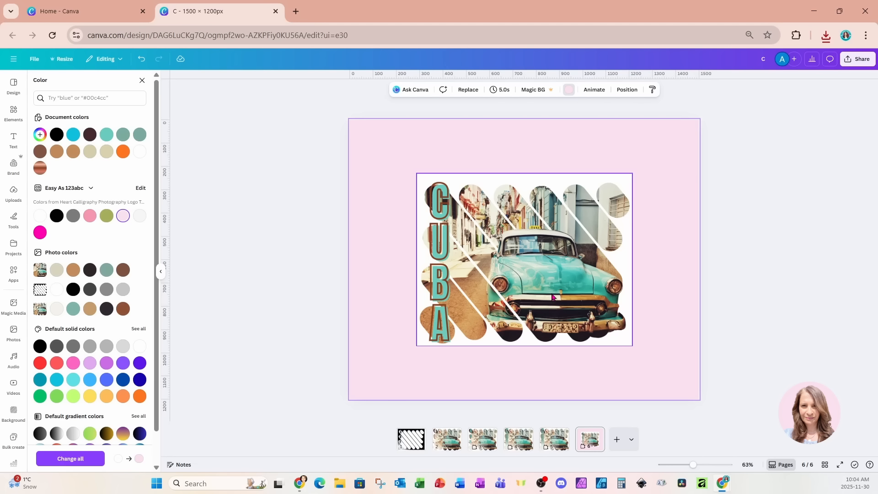
Step: Remove the white background from the placed CUBA image with BG Remover
click(463, 189)
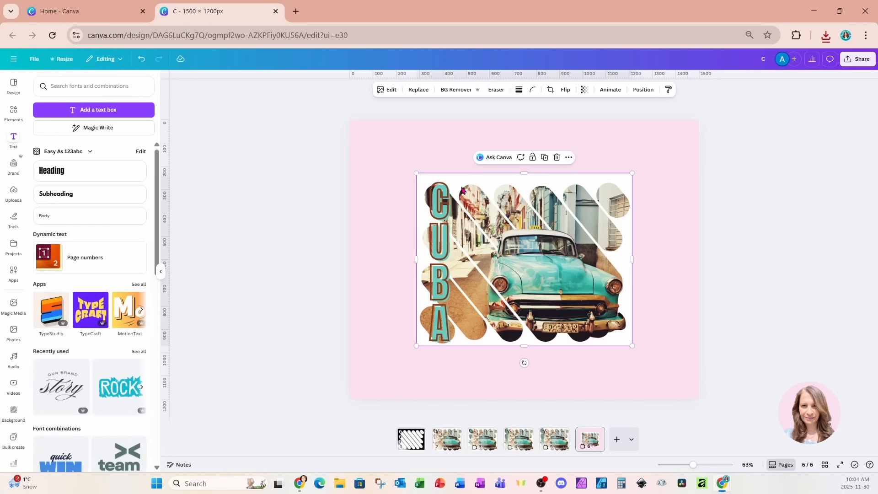
click(456, 90)
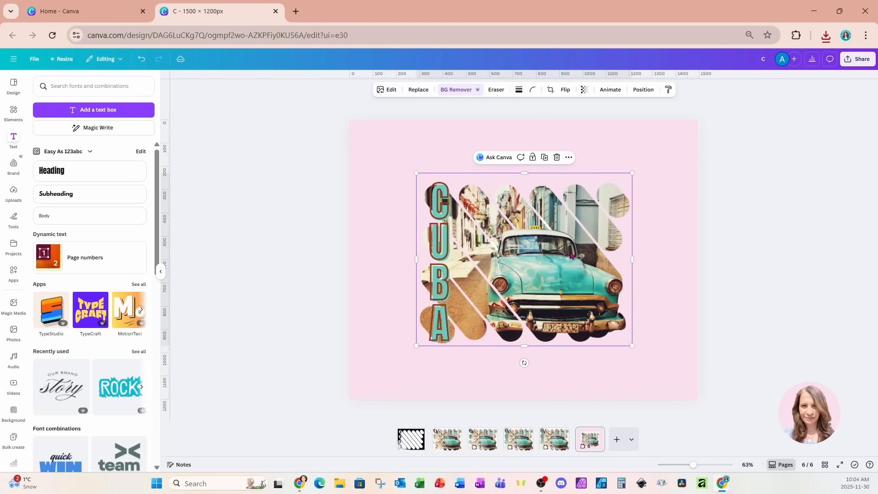
click(453, 91)
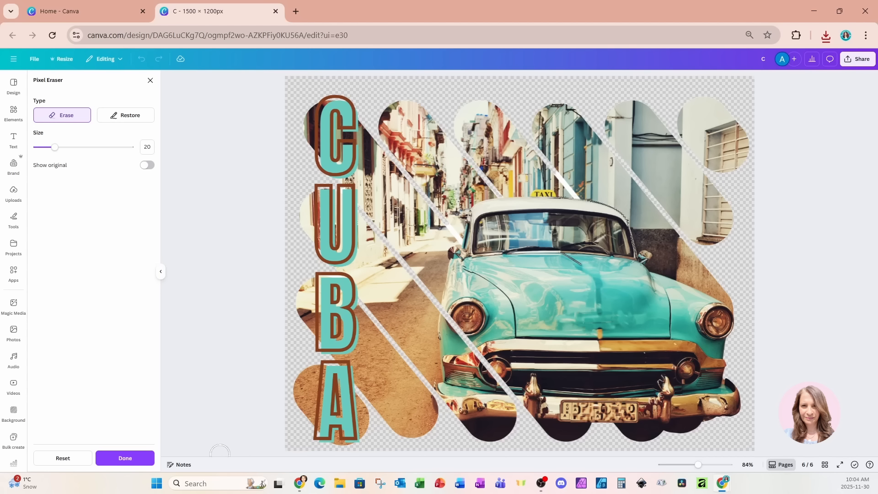
click(132, 462)
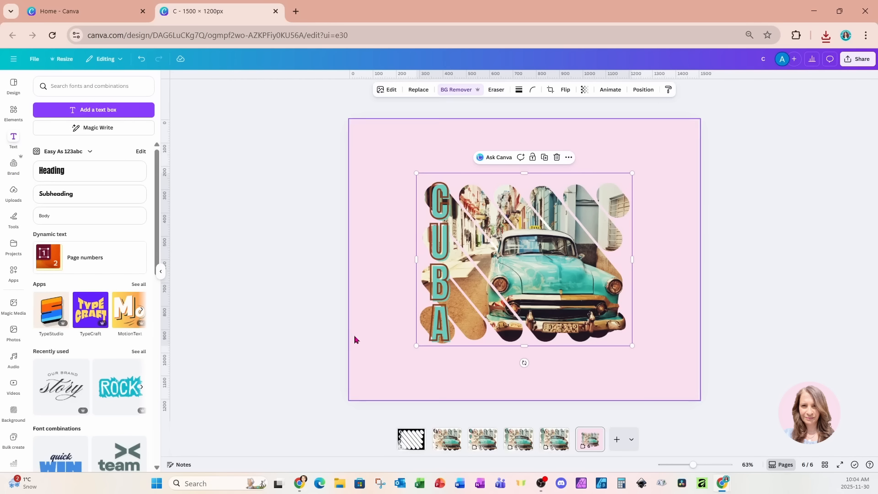
Step: Add the apparel mockup of a woman in a white T-shirt beside a ladder and place the CUBA image on her shirt
click(14, 112)
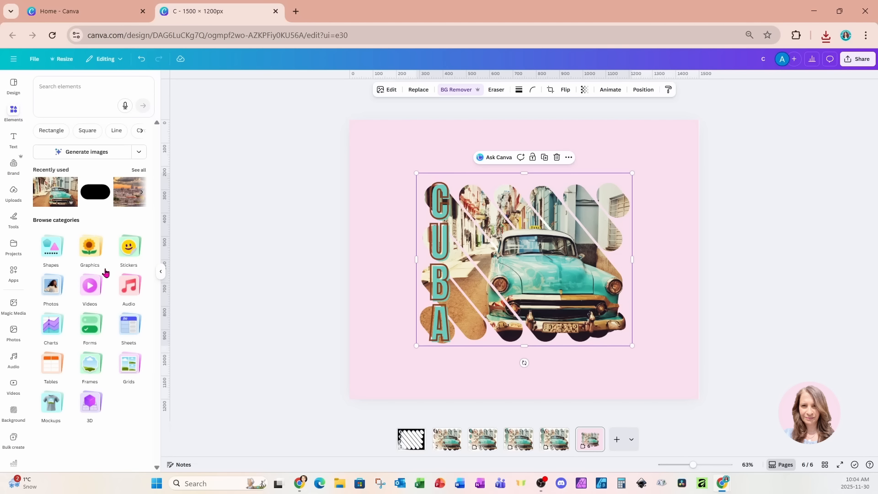
click(51, 410)
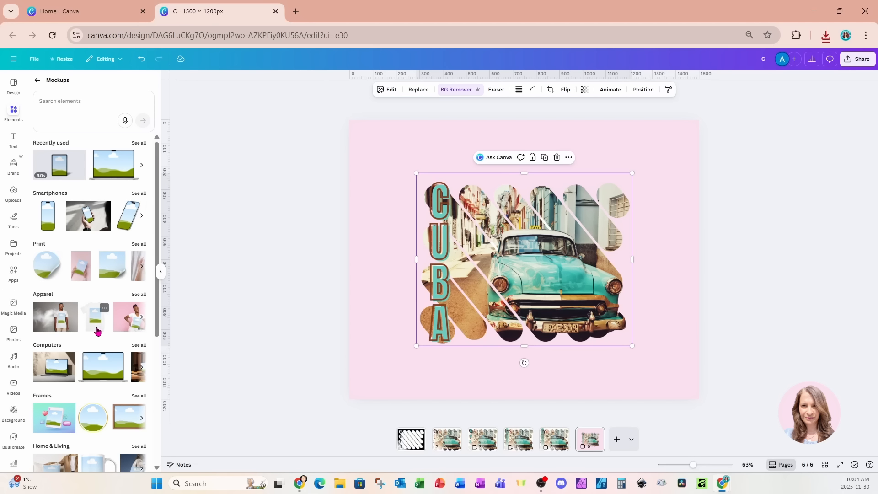
click(136, 296)
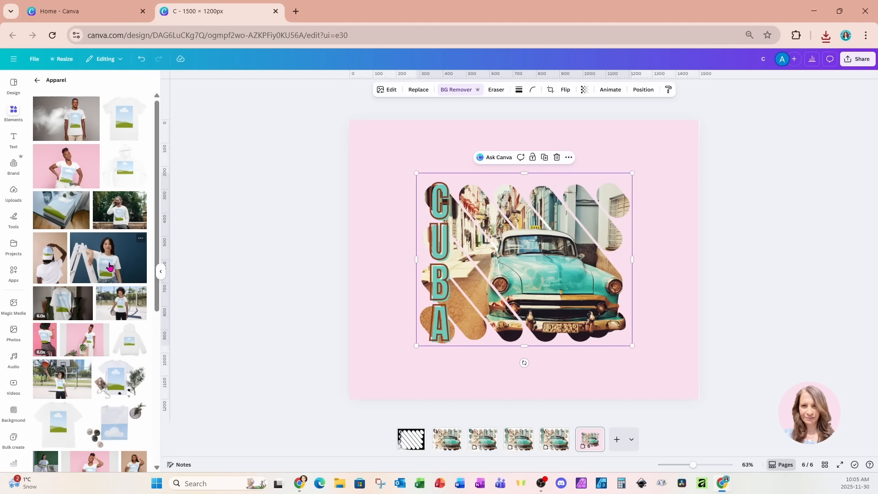
click(110, 266)
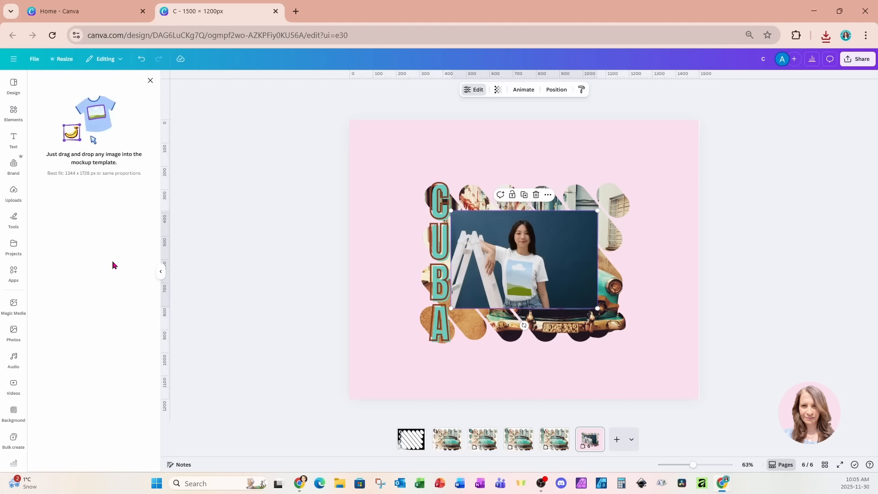
drag(571, 284, 488, 237)
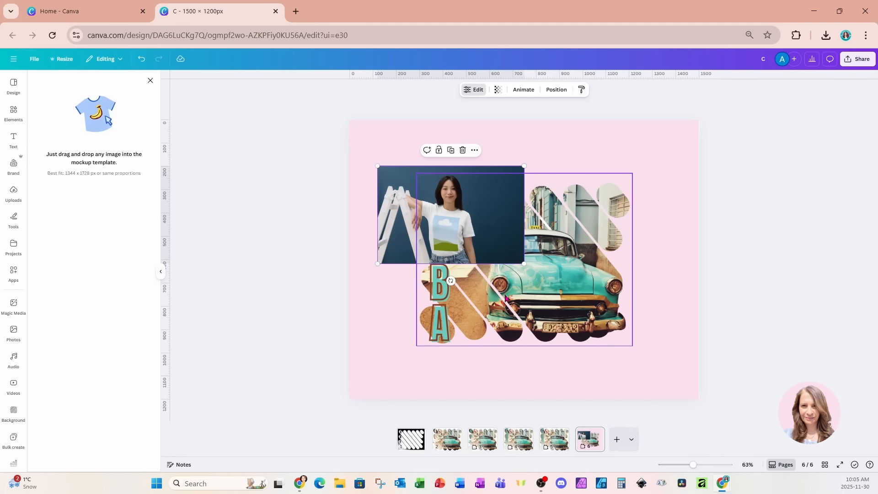
click(588, 328)
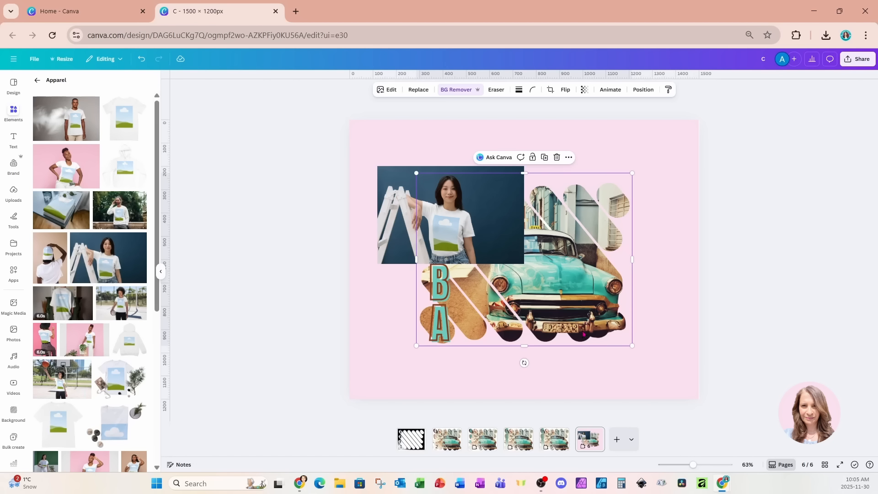
drag(545, 324, 447, 231)
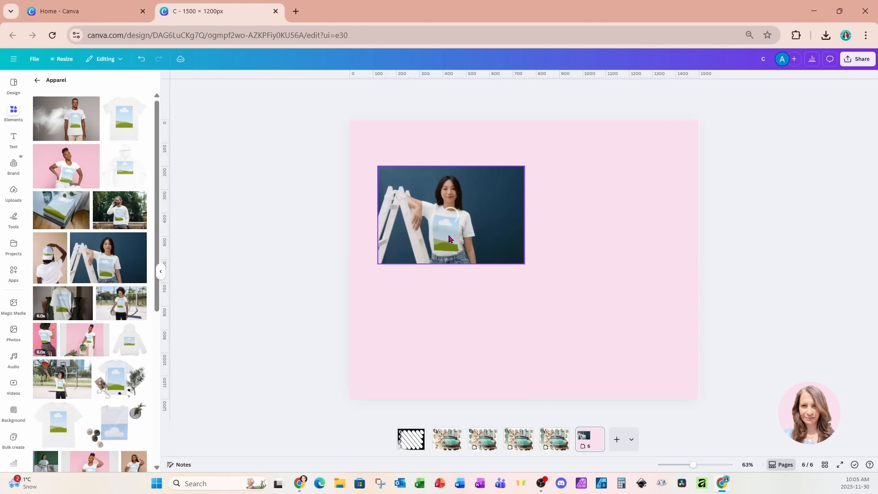
Step: Enlarge the T-shirt mockup beyond the page edges and reposition it so the shirt is centered on the page
click(523, 261)
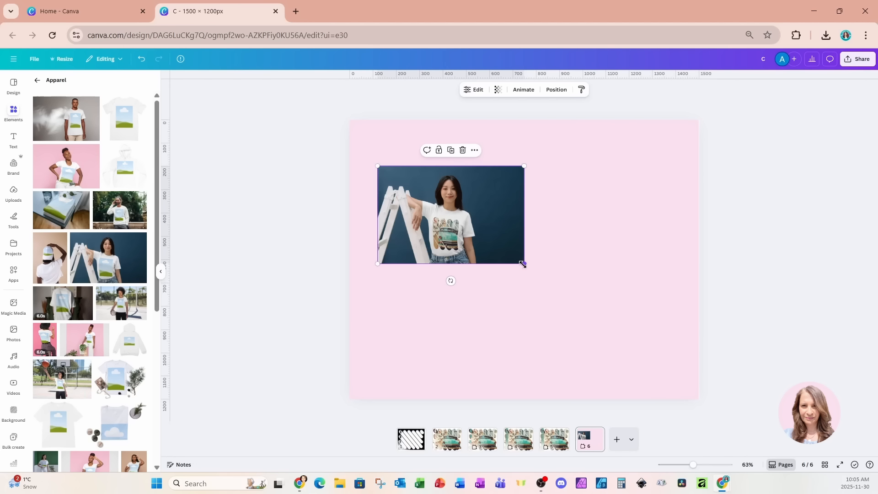
drag(524, 263, 768, 421)
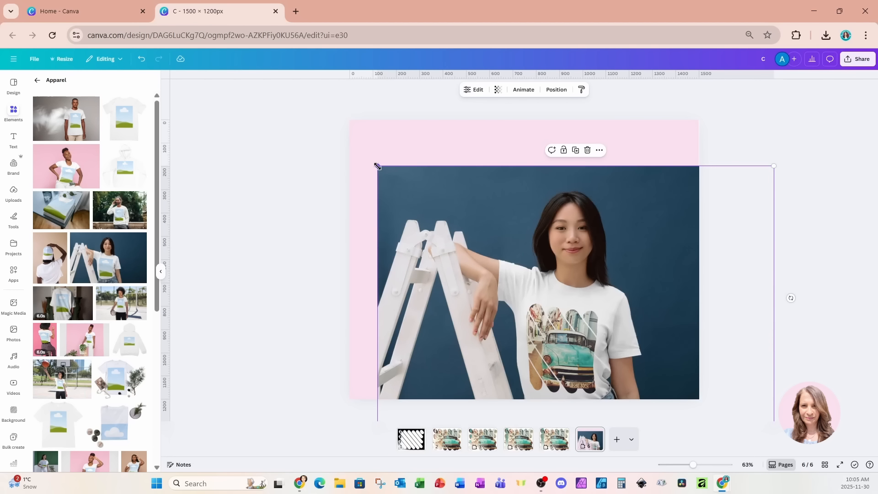
drag(378, 166, 214, 37)
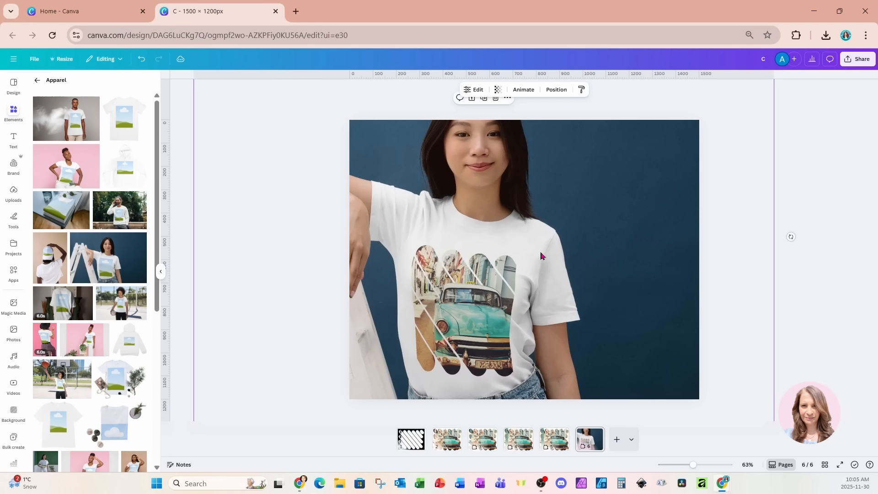
drag(598, 239, 627, 211)
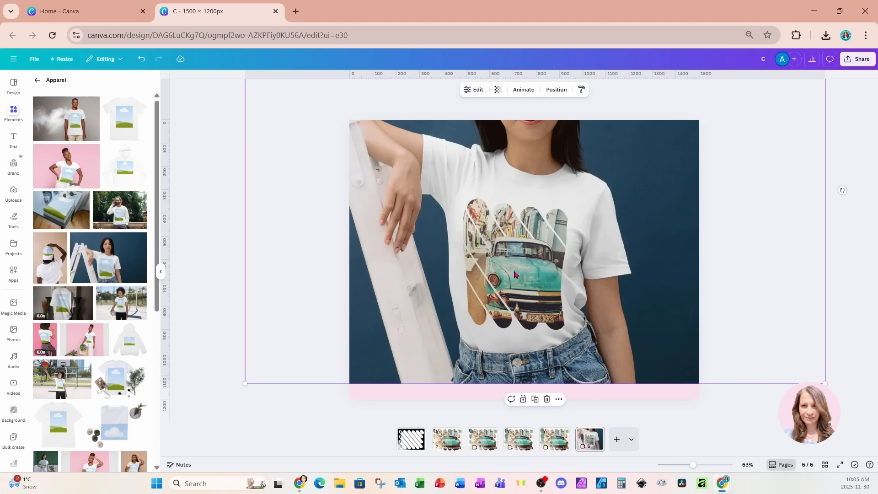
Step: Shift the design inside the mockup to show the CUBA lettering, and fit the whole image in the shirt's print area
click(474, 91)
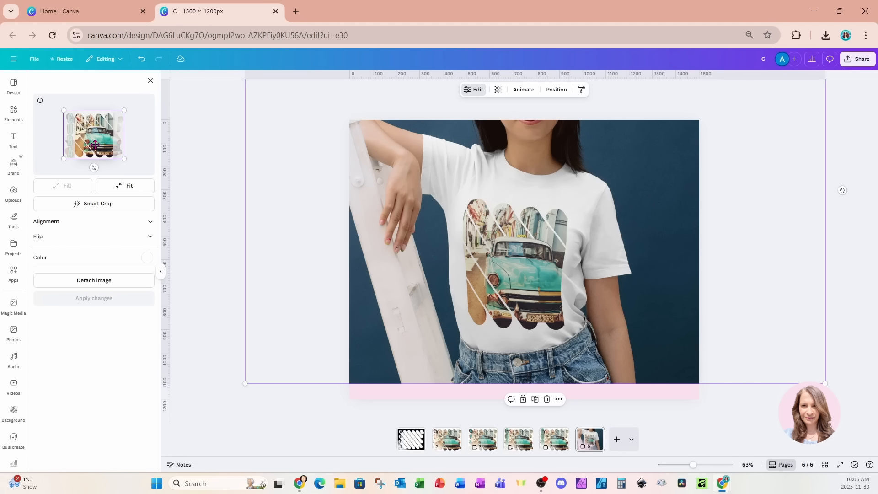
drag(94, 145, 105, 144)
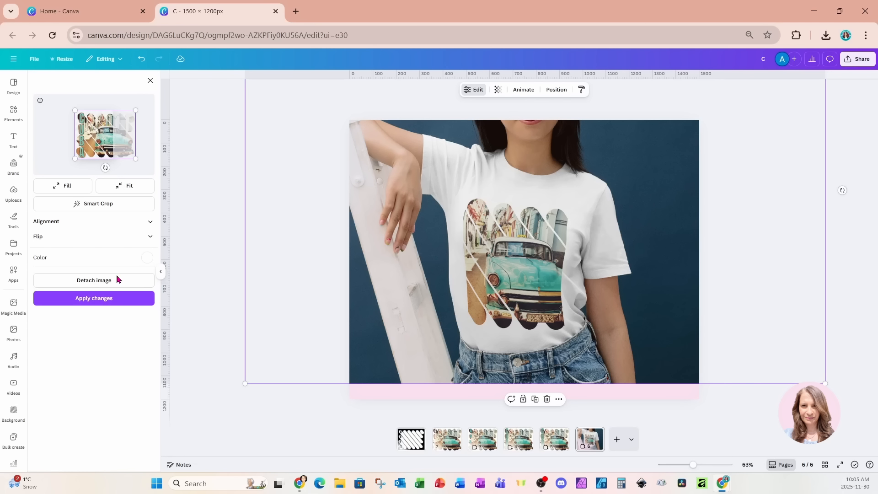
click(109, 300)
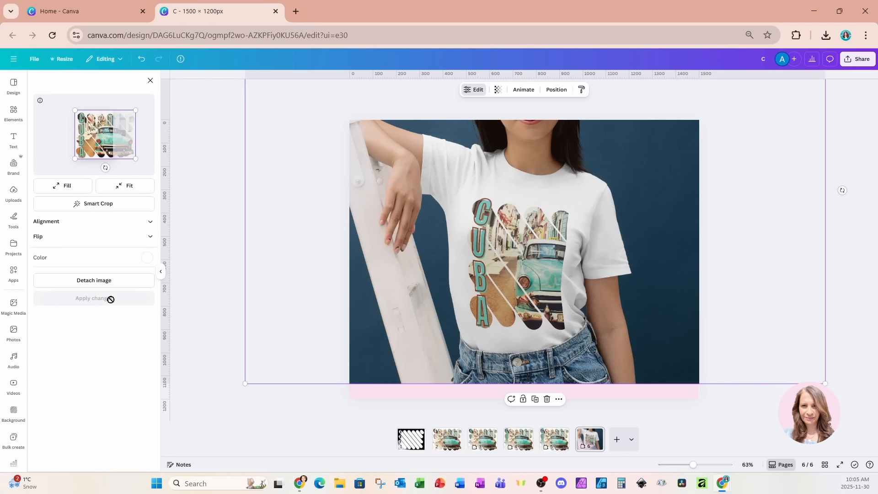
click(130, 188)
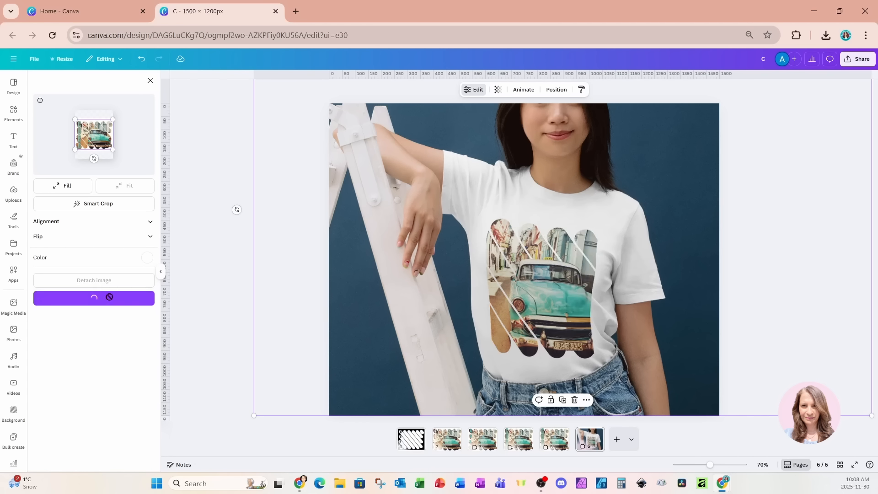
click(108, 298)
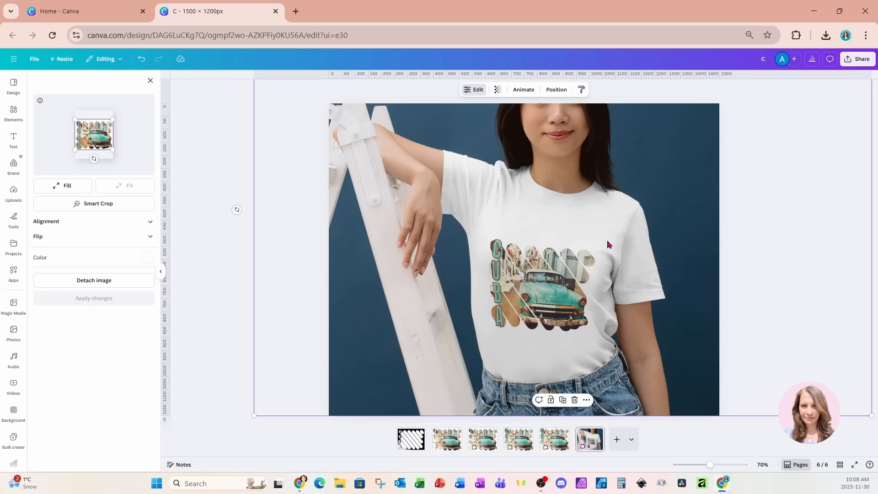
Step: Show all the design's pages in grid view
click(839, 465)
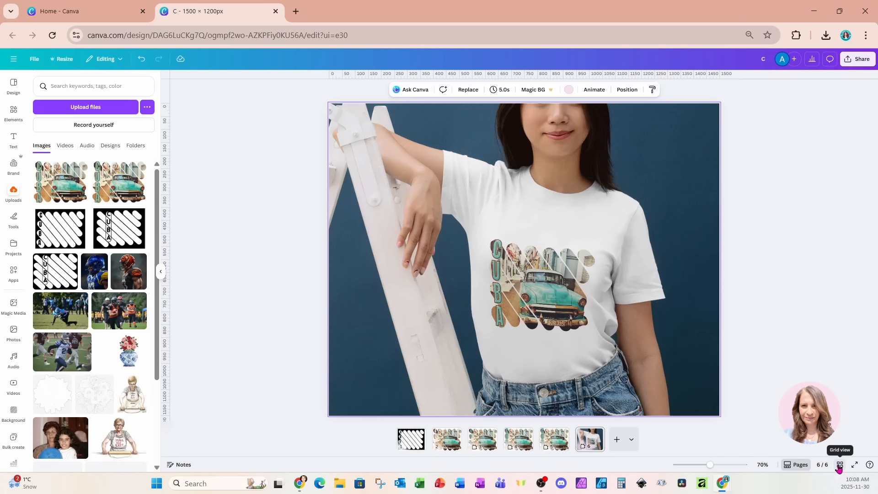
click(840, 465)
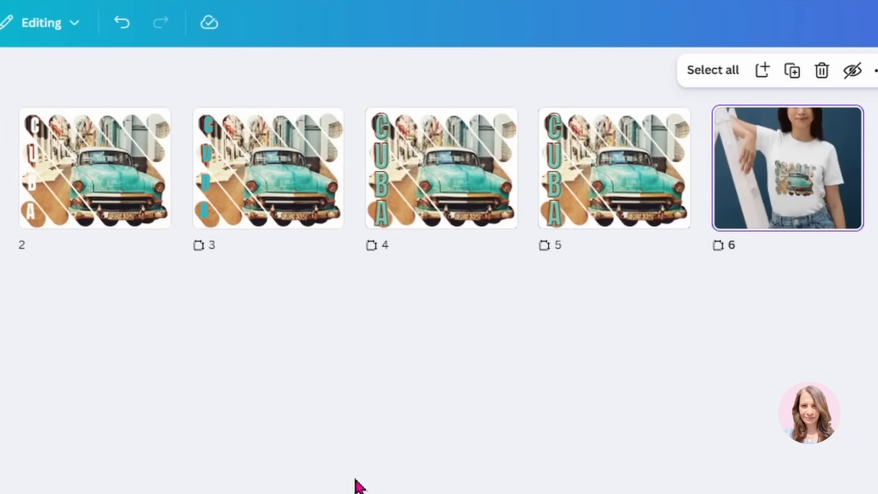